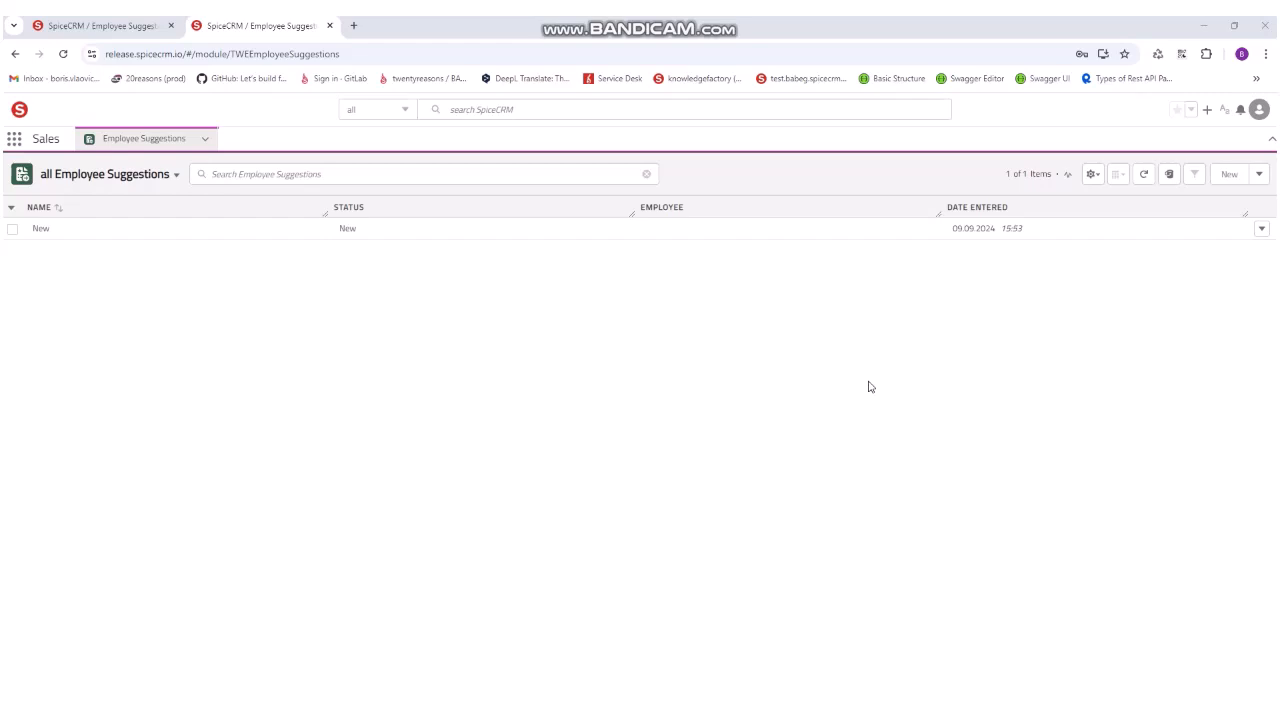
# - Open the Employee Suggestions record "New", and open the Component Sets manager in the administration area
pyautogui.click(41, 229)
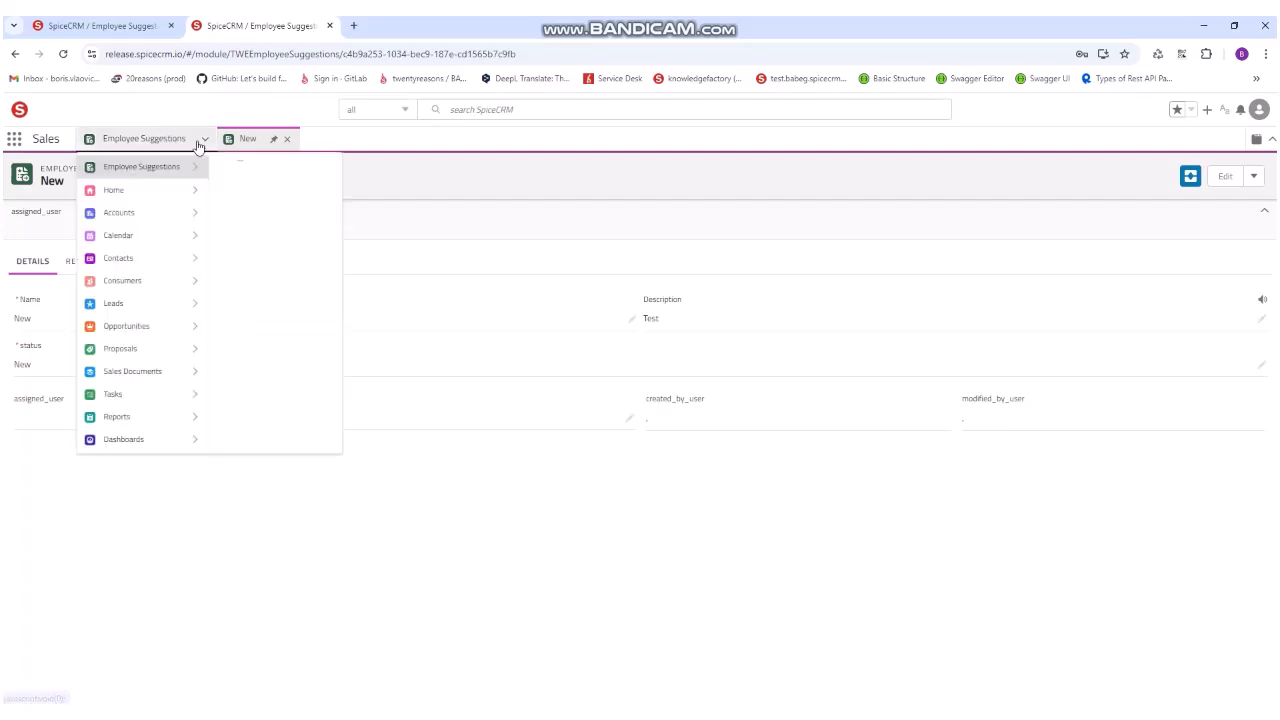
pyautogui.click(1258, 110)
pyautogui.click(1255, 166)
pyautogui.click(78, 174)
pyautogui.write('compon')
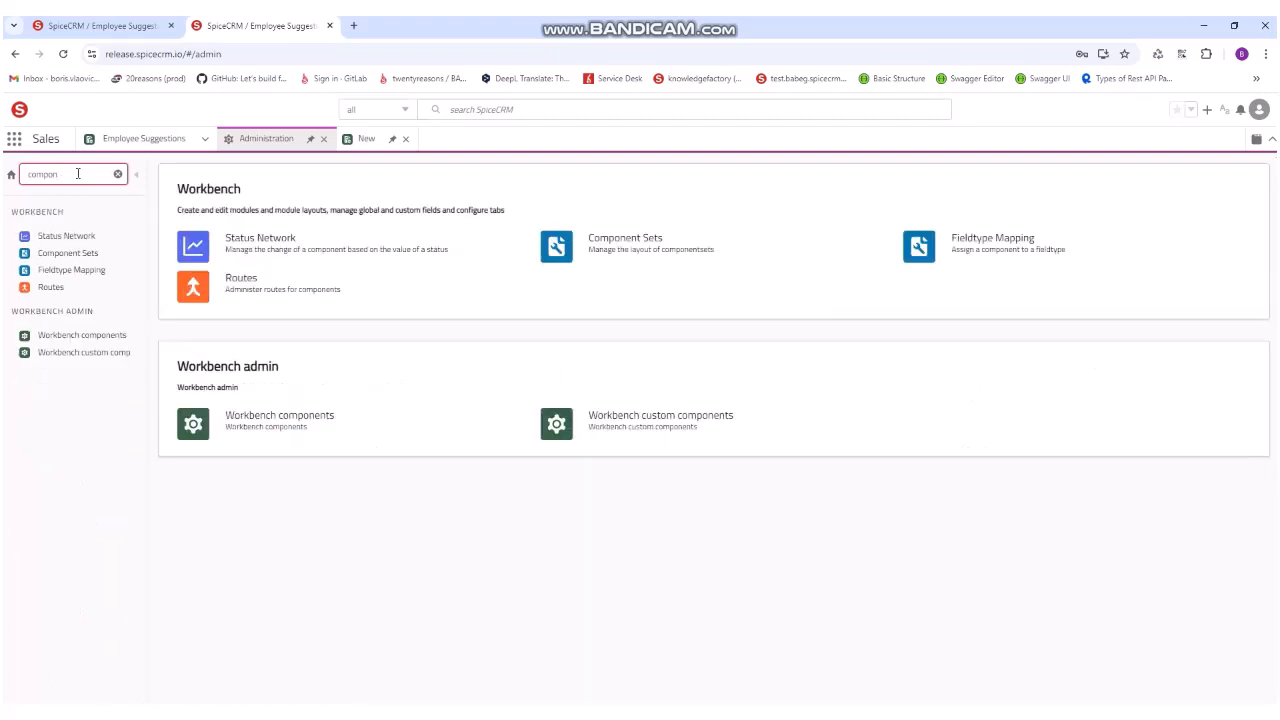
pyautogui.click(100, 256)
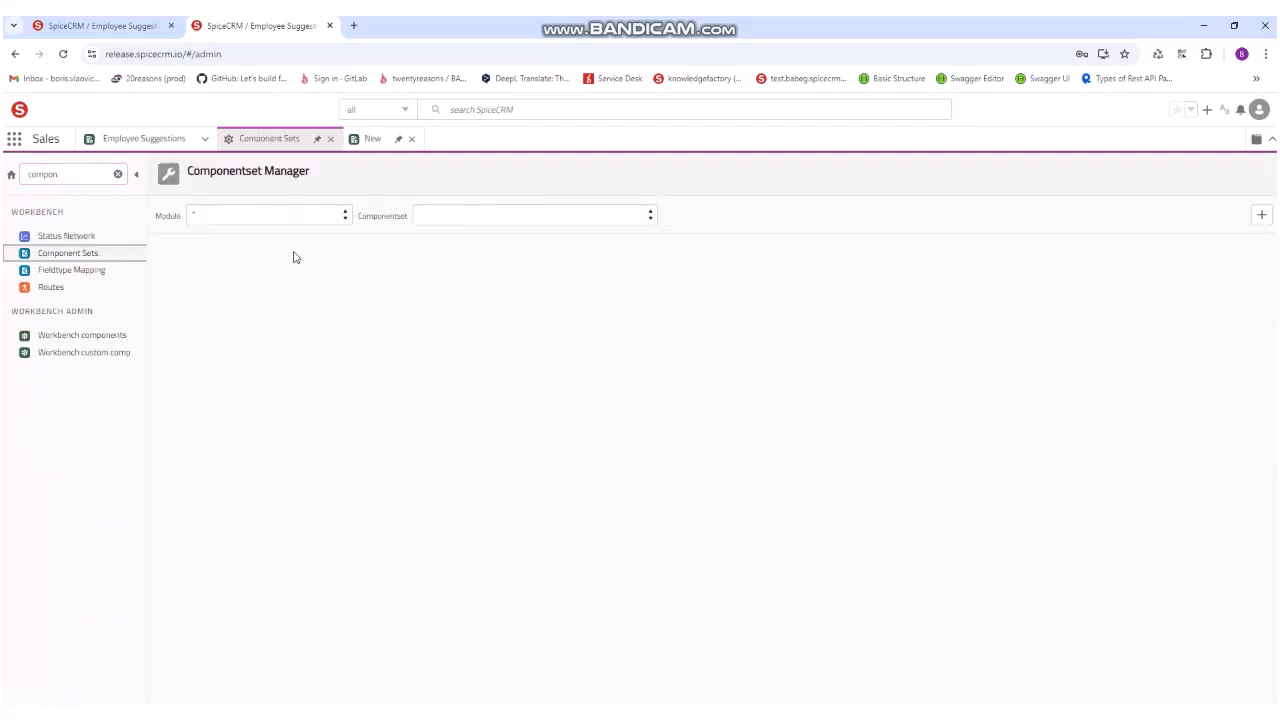
# - Copy the Employees module's global component set Employees Subpanel Related as a custom set named "Employees Subpanel Related (custom)"
pyautogui.click(340, 216)
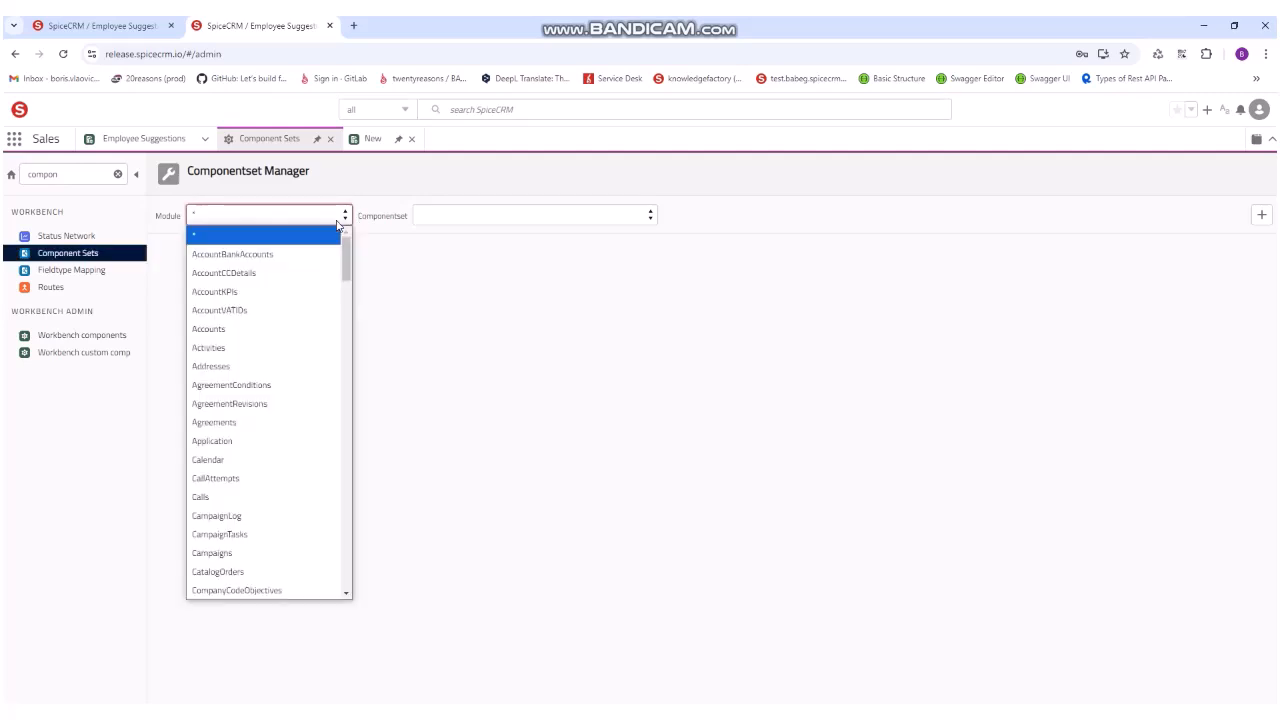
pyautogui.press('e')
pyautogui.press('m')
pyautogui.press('p')
pyautogui.click(249, 589)
pyautogui.click(494, 215)
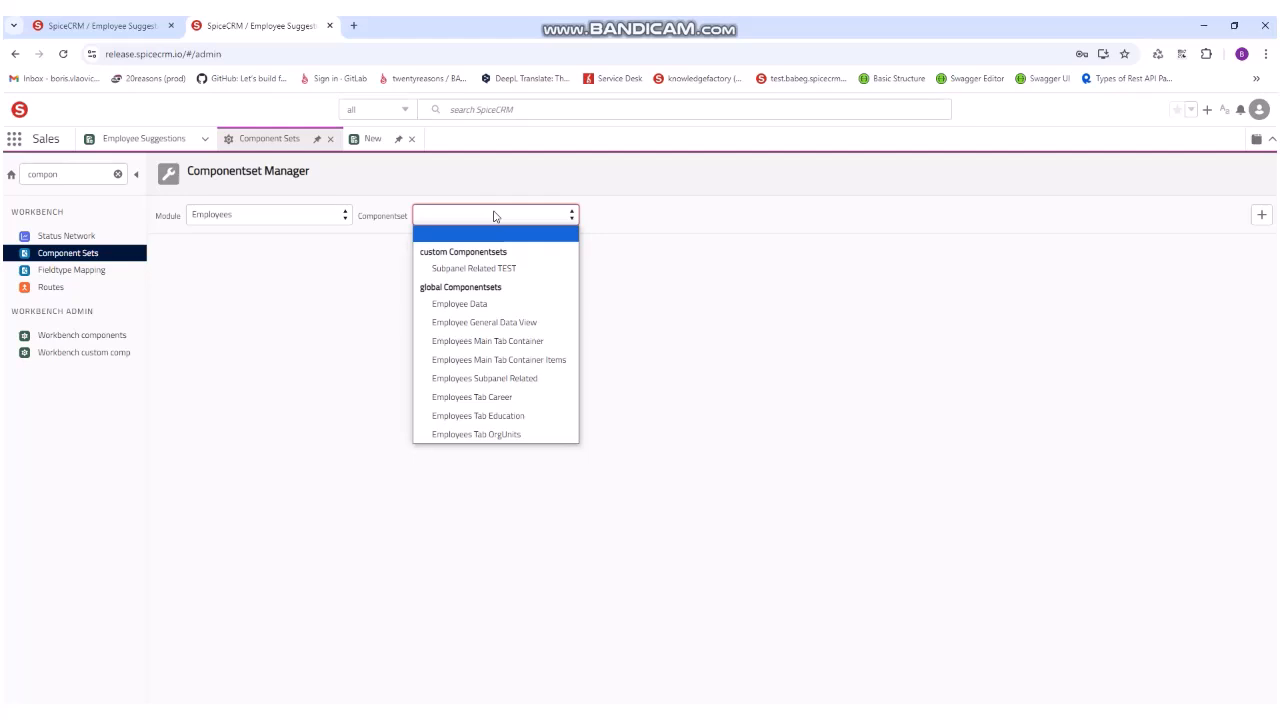
pyautogui.click(519, 380)
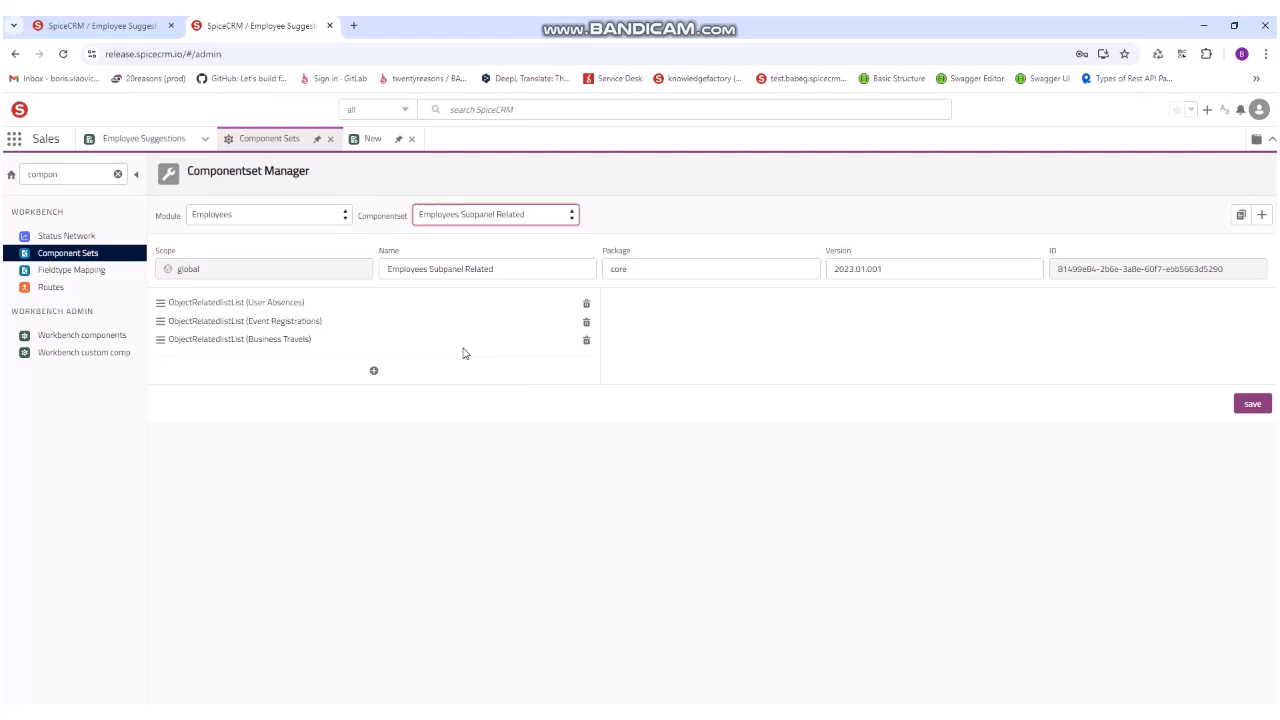
pyautogui.click(1240, 216)
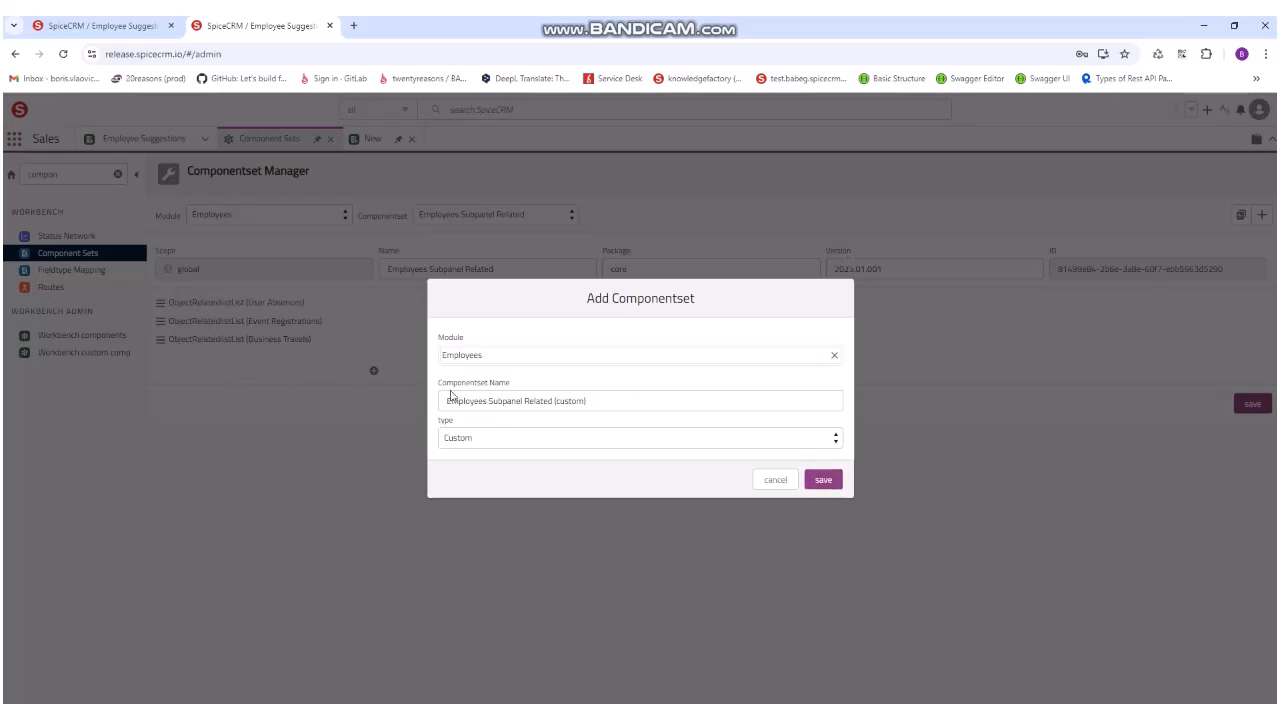
pyautogui.click(815, 481)
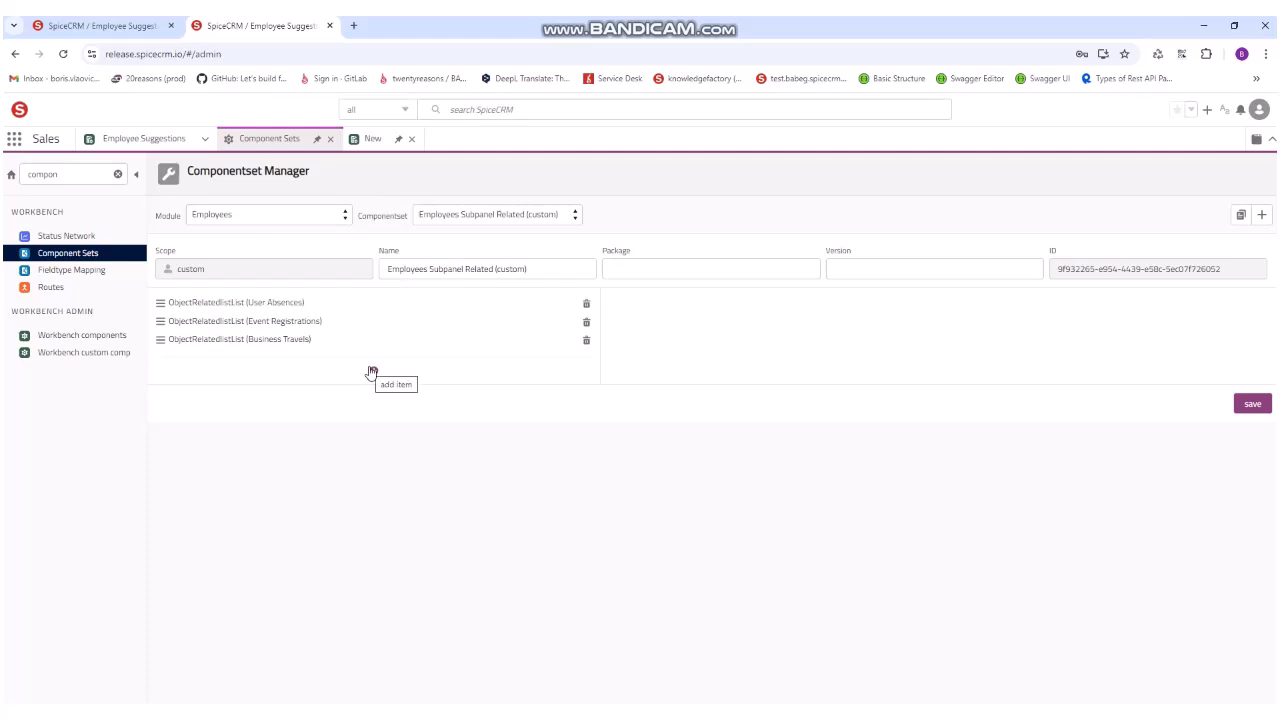
# - Add an ObjectRelatedlistList component to the custom Employees subpanel component set
pyautogui.click(371, 373)
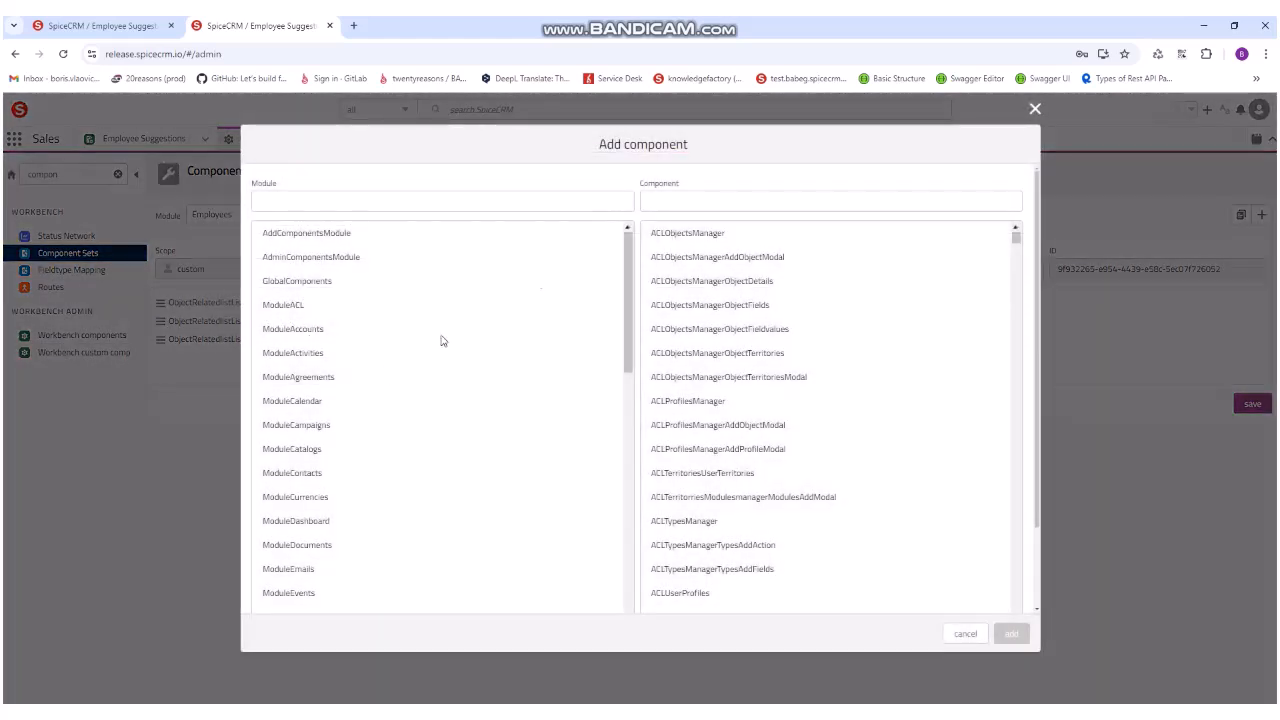
pyautogui.click(737, 202)
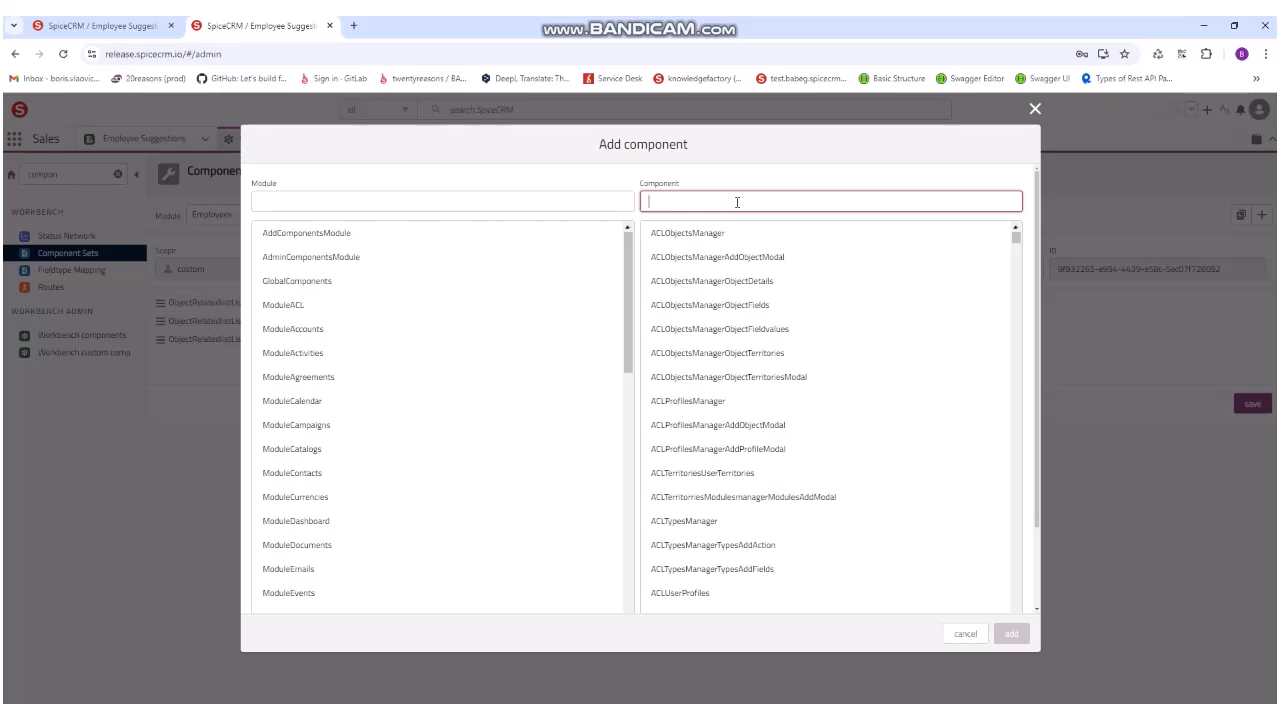
pyautogui.write('Objec')
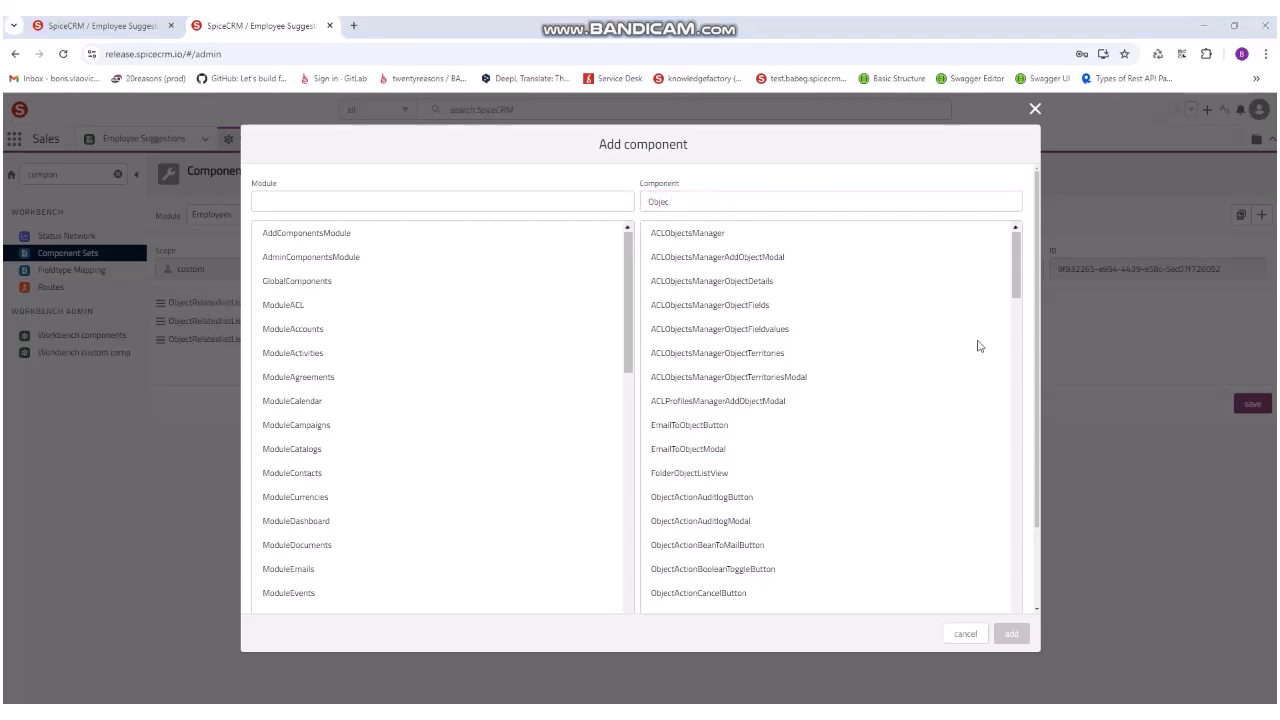
pyautogui.click(683, 202)
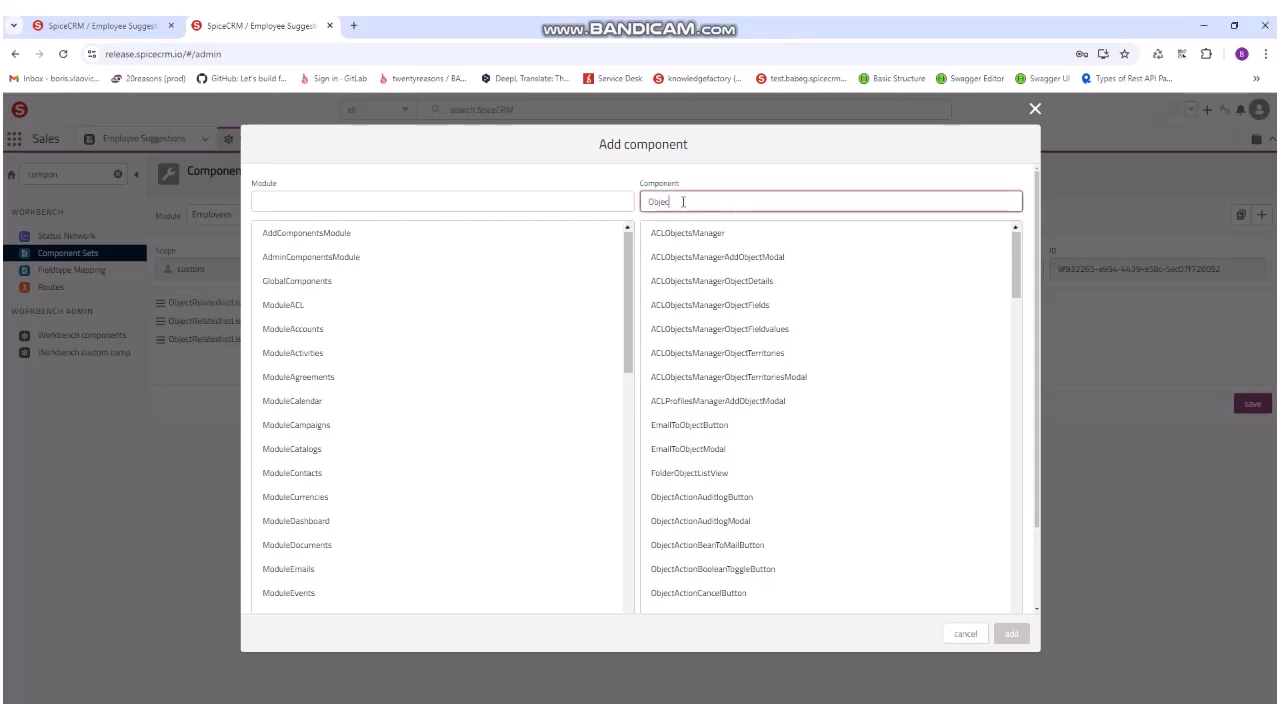
pyautogui.write('tr')
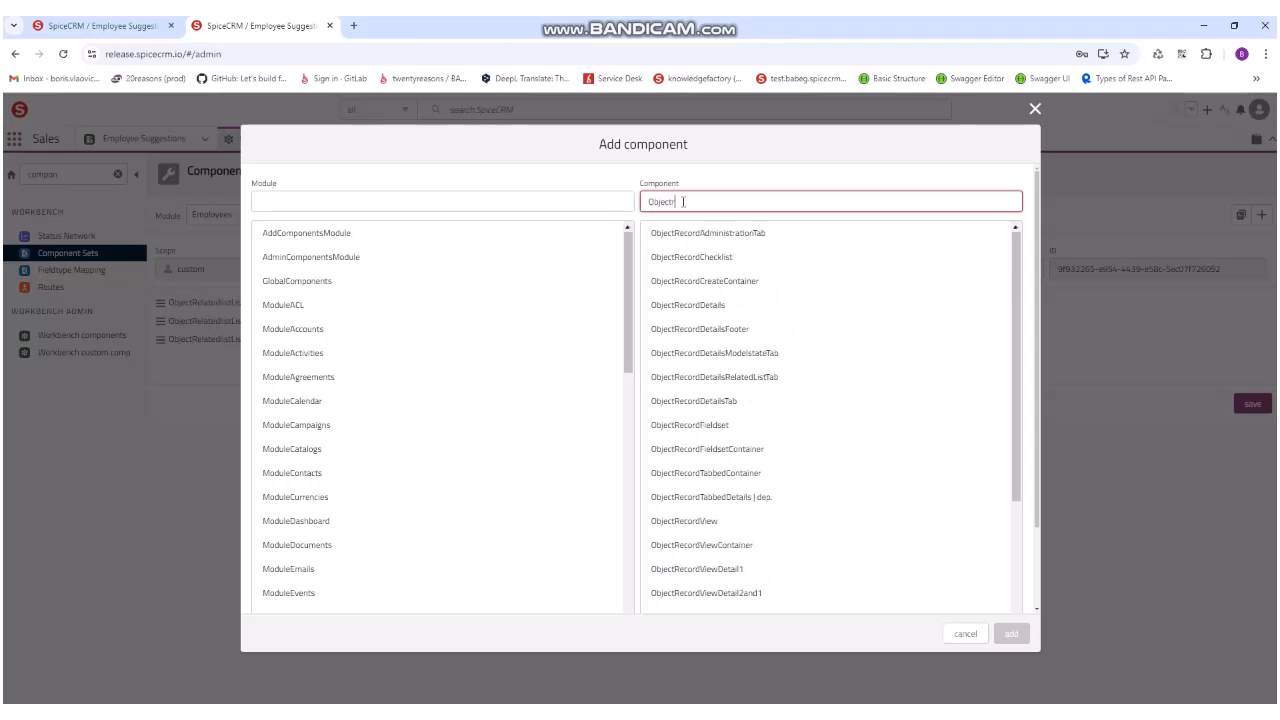
pyautogui.write('elated')
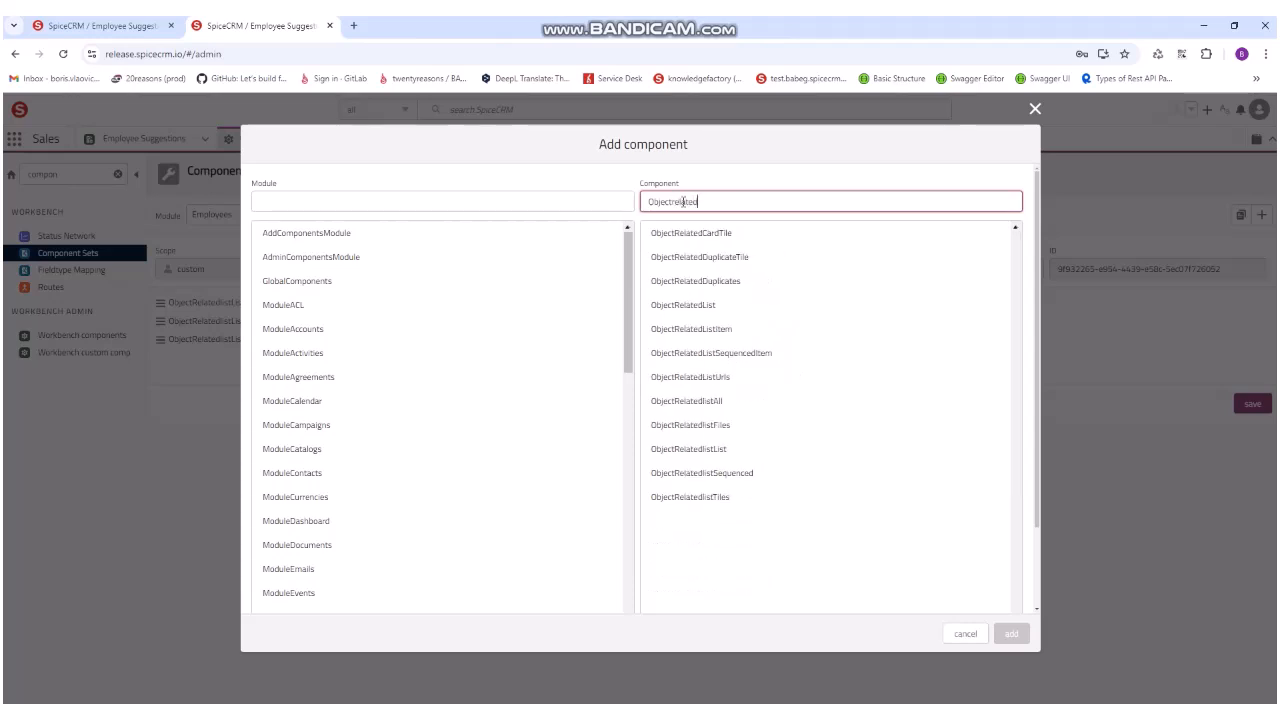
pyautogui.write('lis')
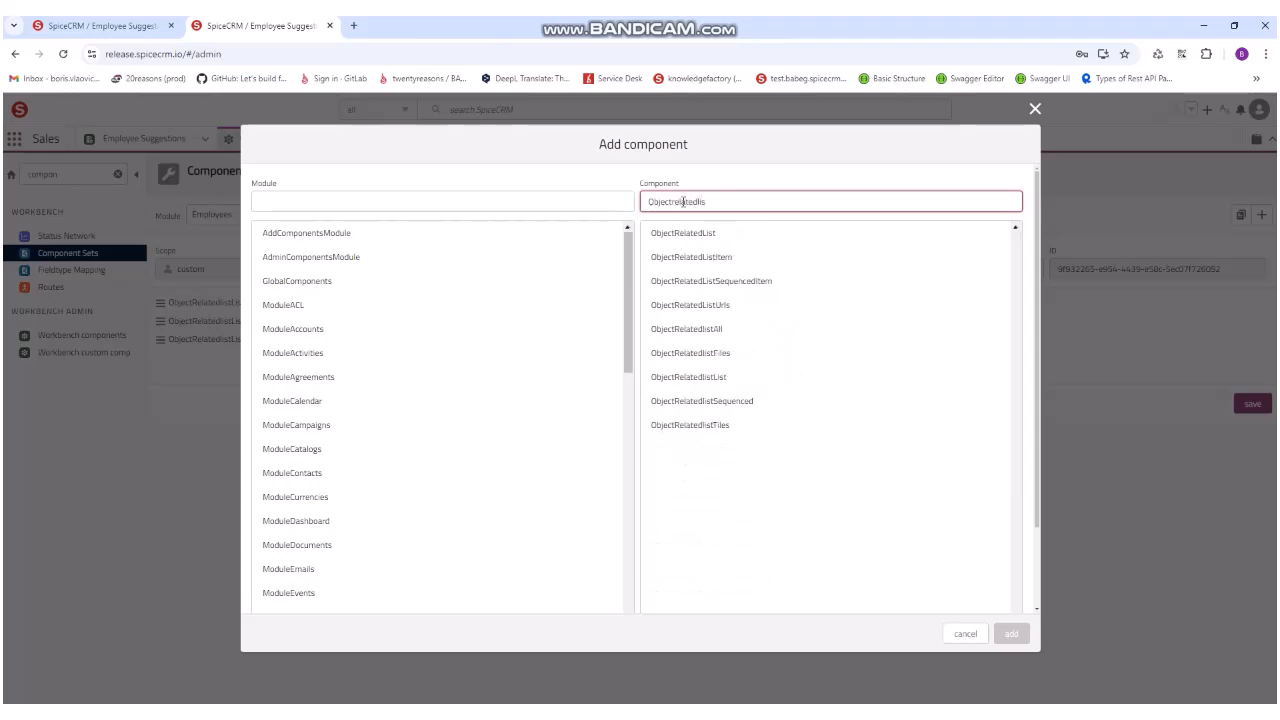
pyautogui.click(706, 381)
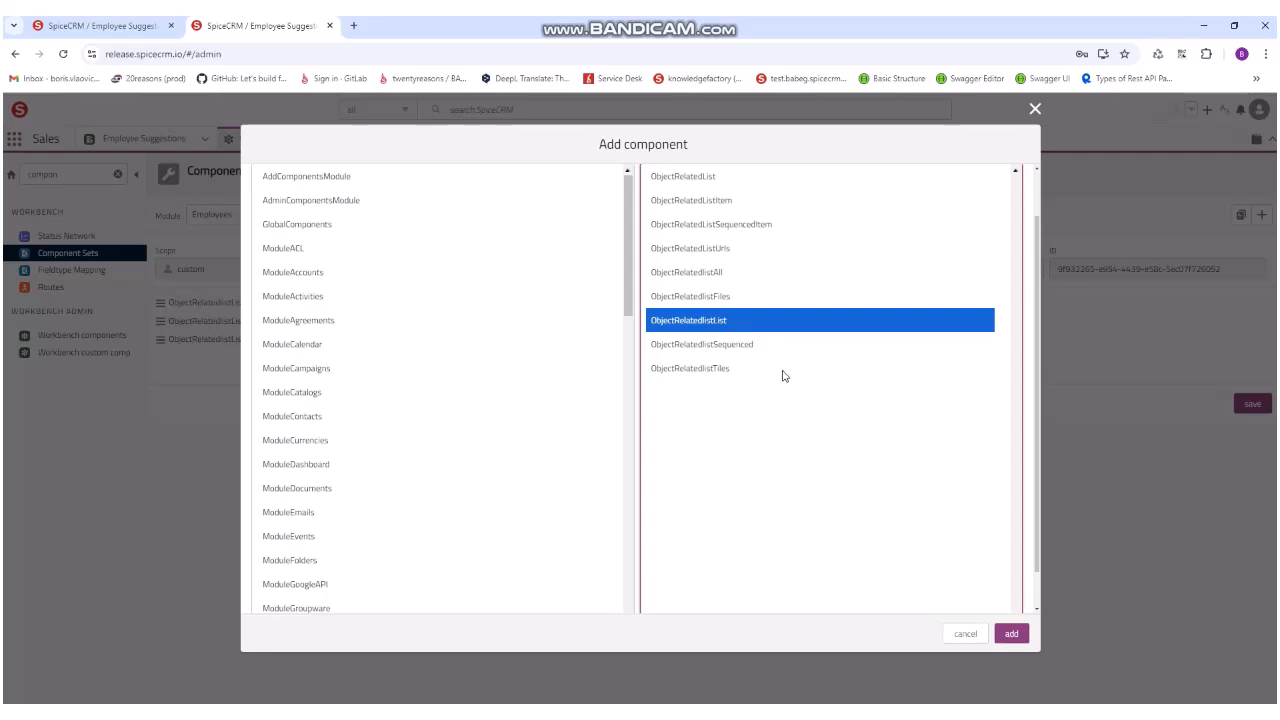
pyautogui.click(1012, 636)
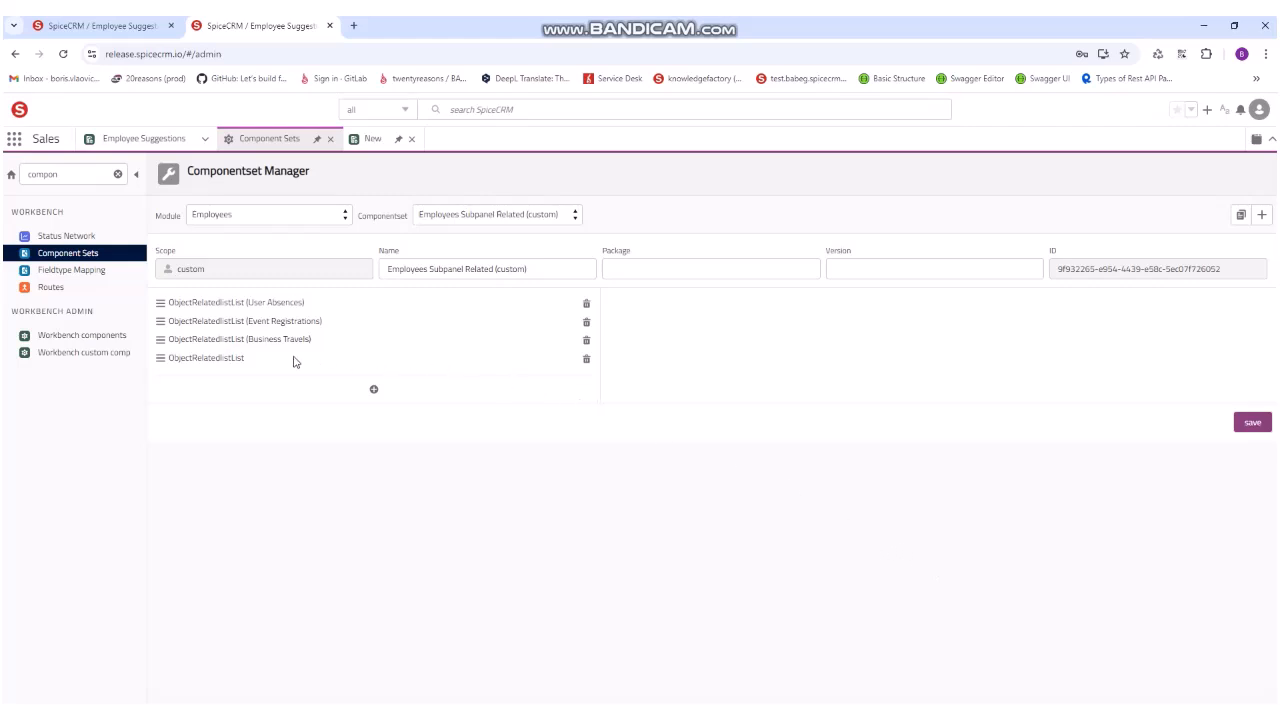
# - Set the object of the newly added ObjectRelatedlistList component to TWEEmployeeSuggestions
pyautogui.click(237, 362)
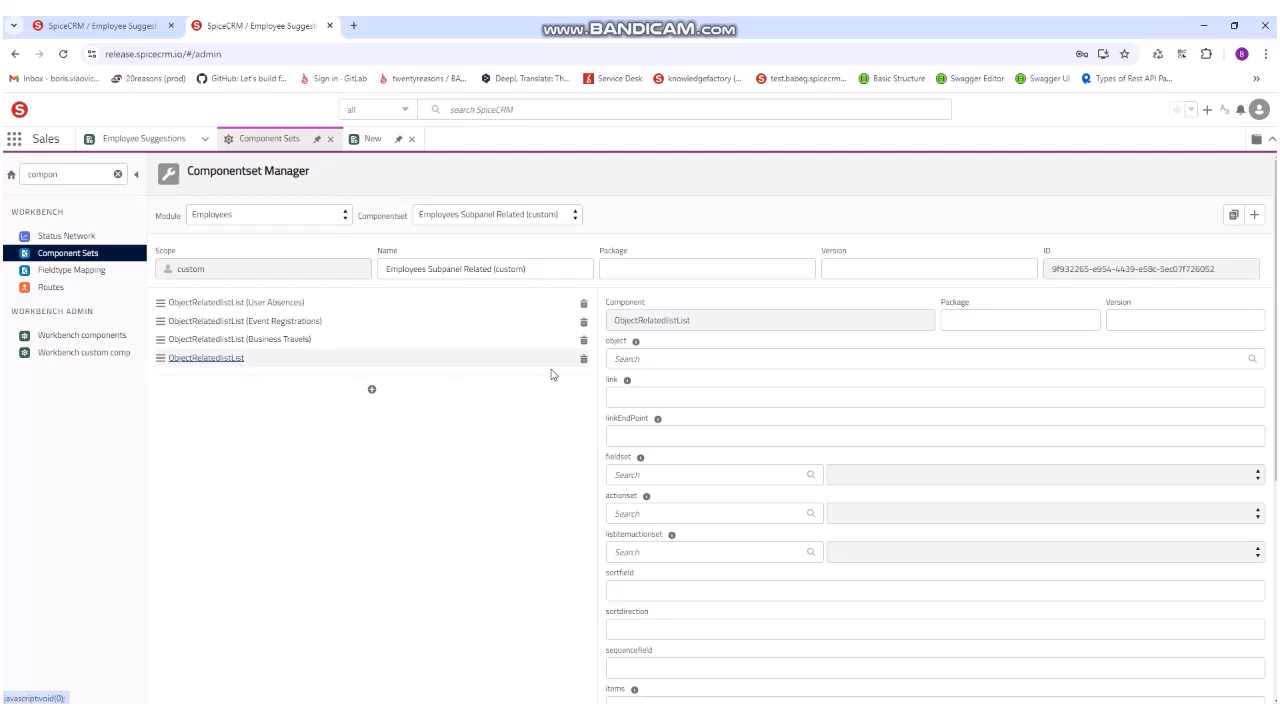
pyautogui.click(718, 361)
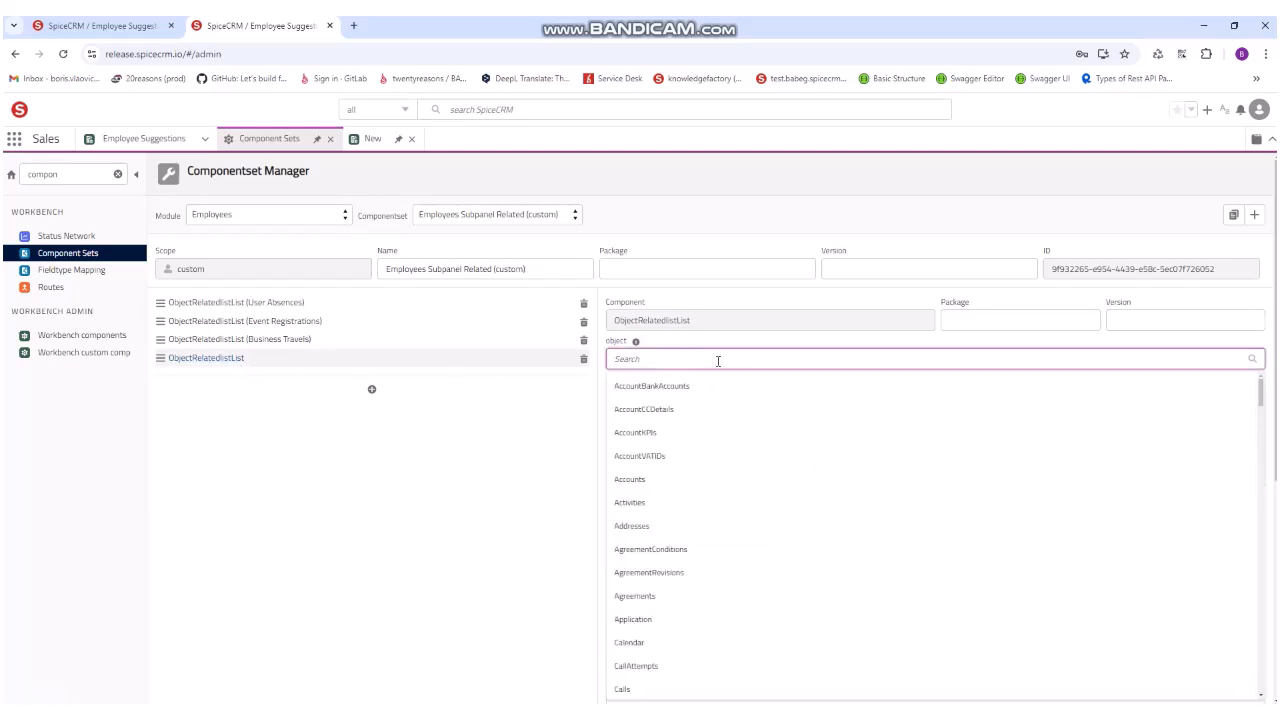
pyautogui.write('TWE')
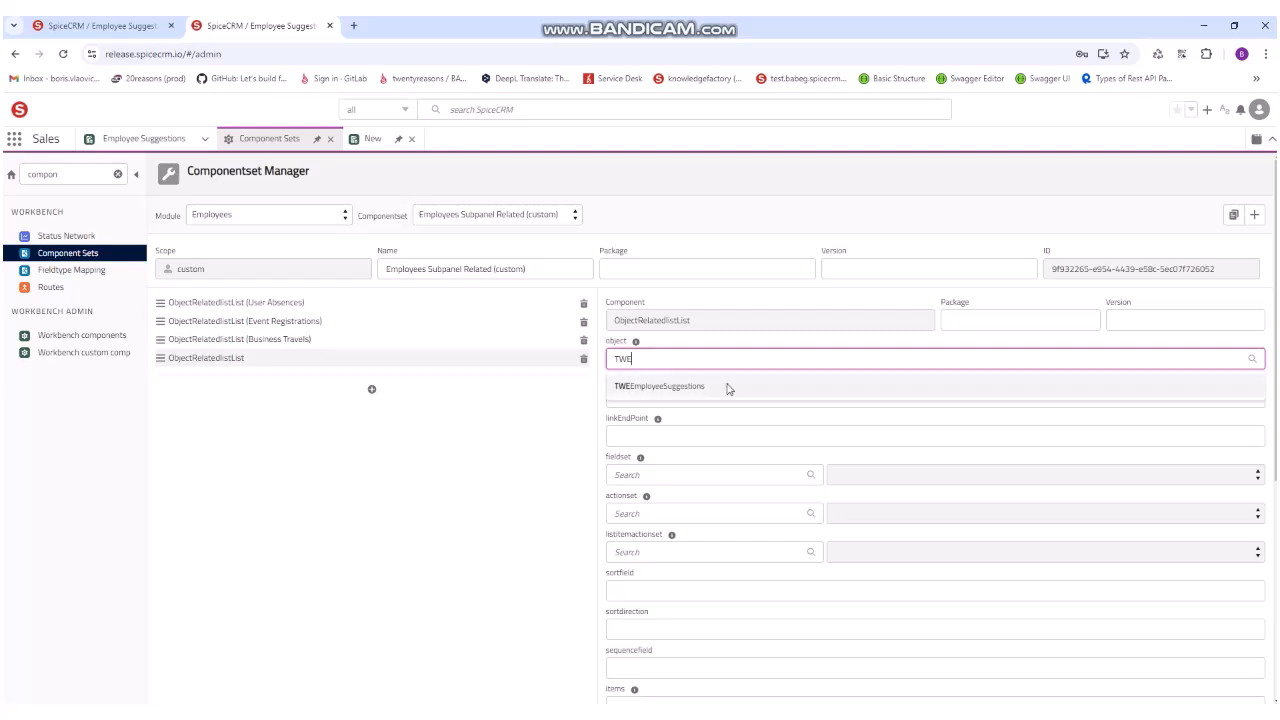
pyautogui.click(728, 389)
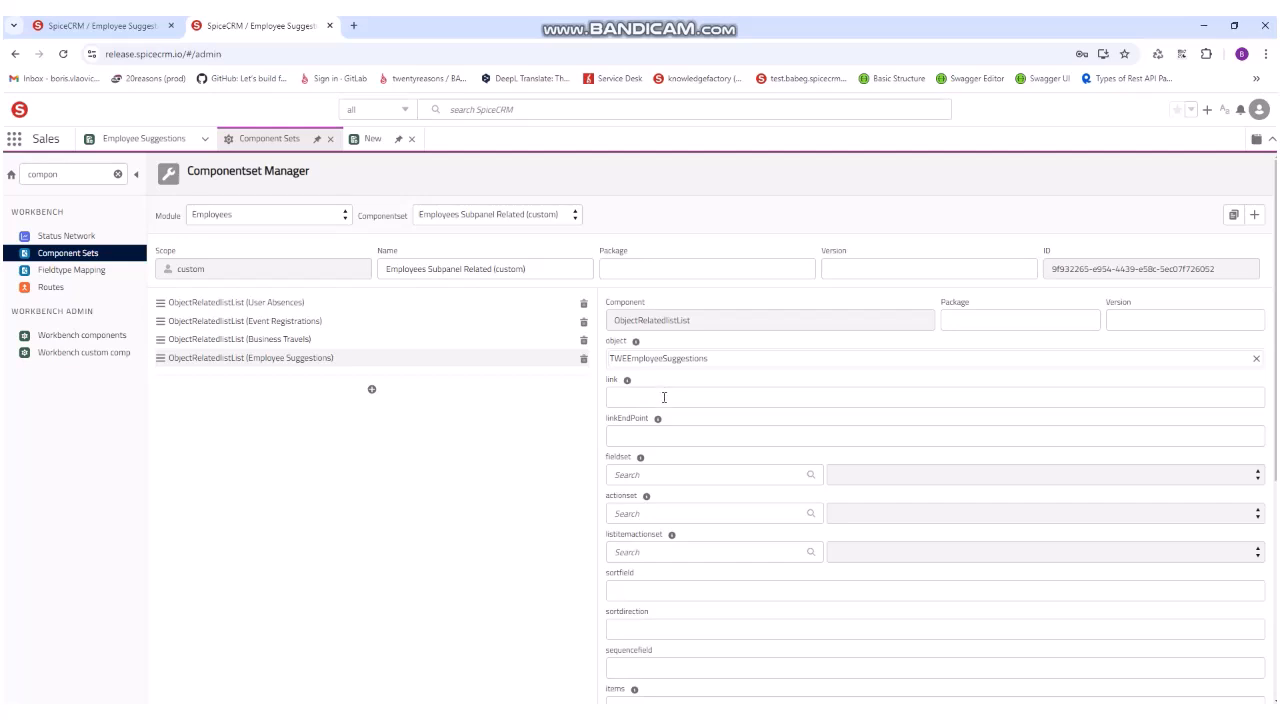
# - Set the component's fieldset to the List View fieldset of the TWEEmployeeSuggestions module
pyautogui.scroll(-1, 660, 395)
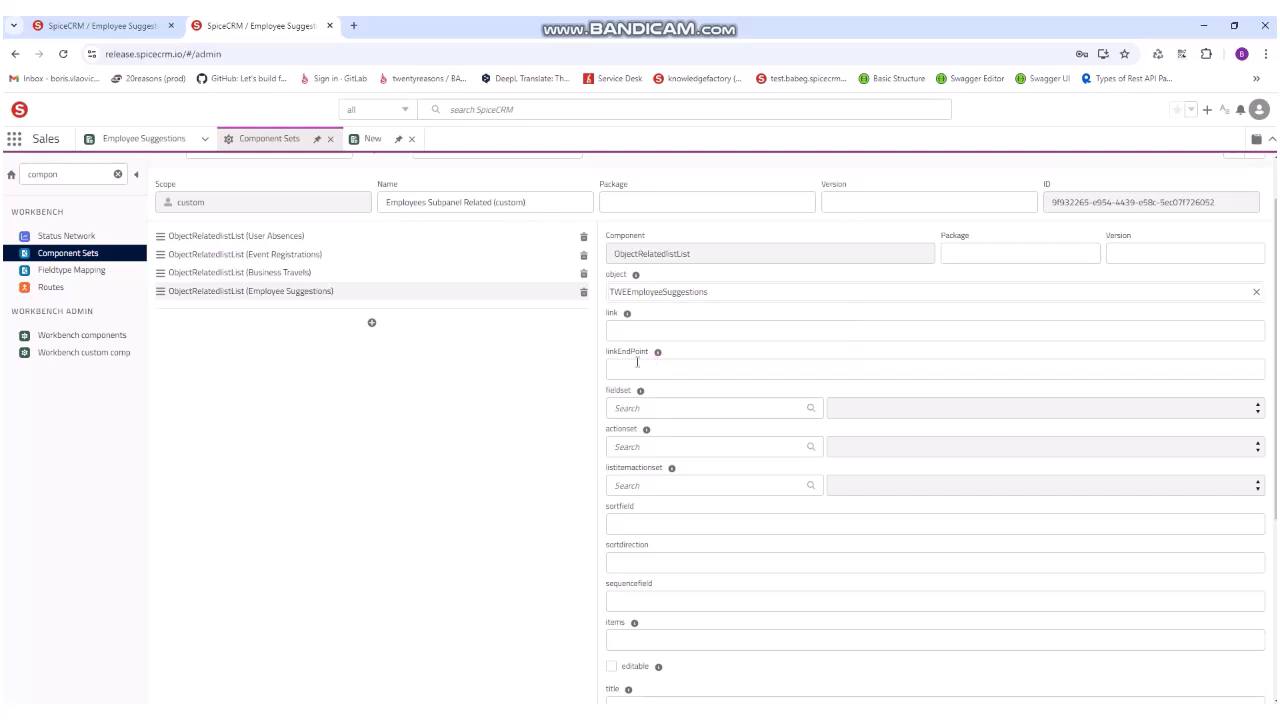
pyautogui.click(646, 411)
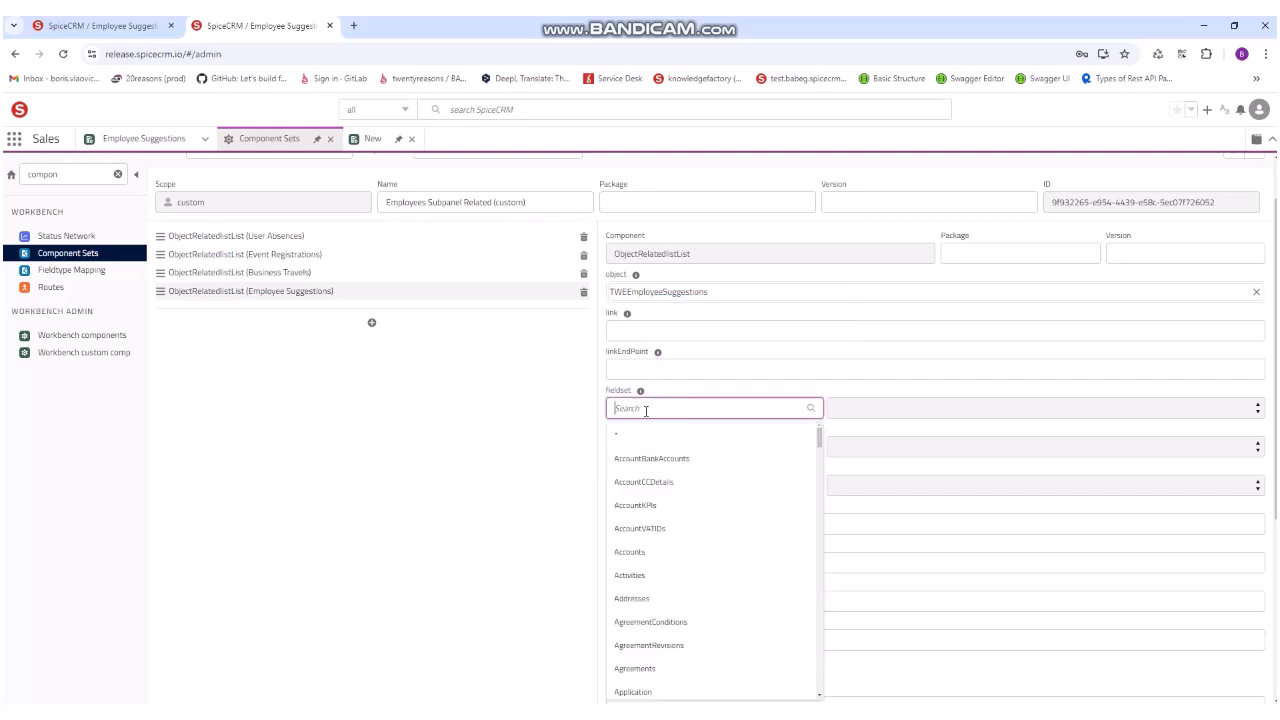
pyautogui.write('TWE')
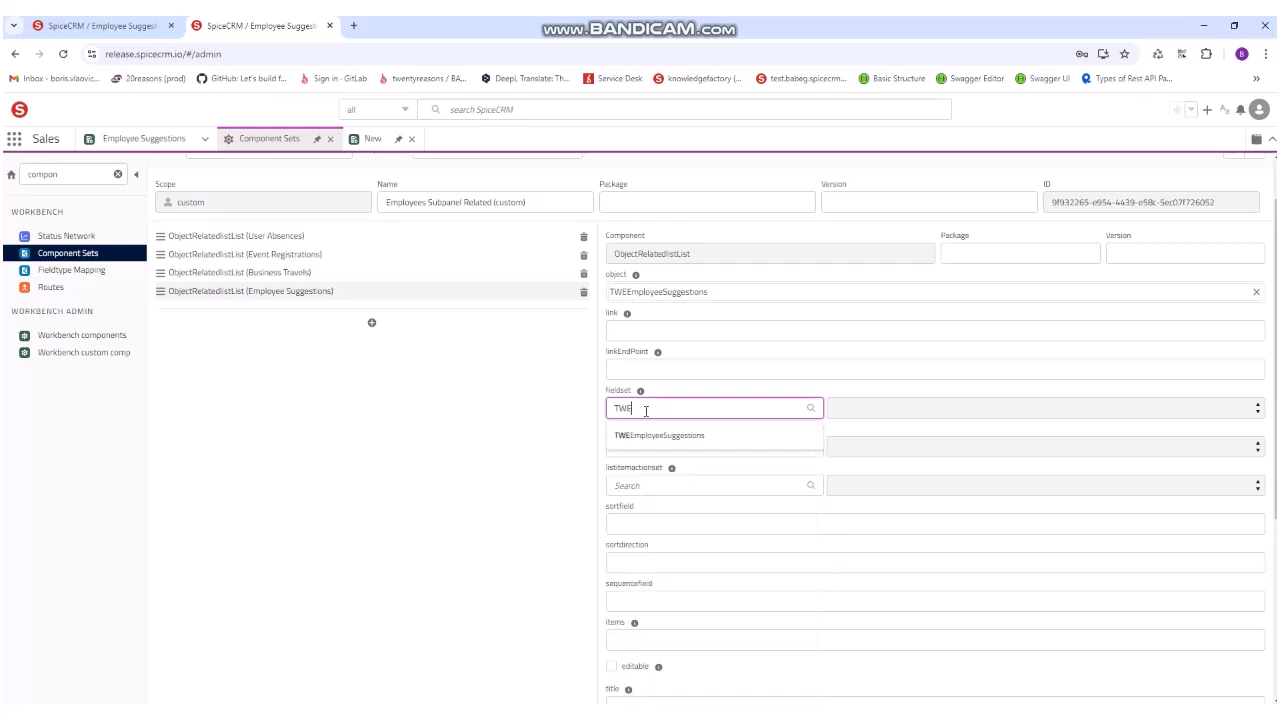
pyautogui.click(669, 436)
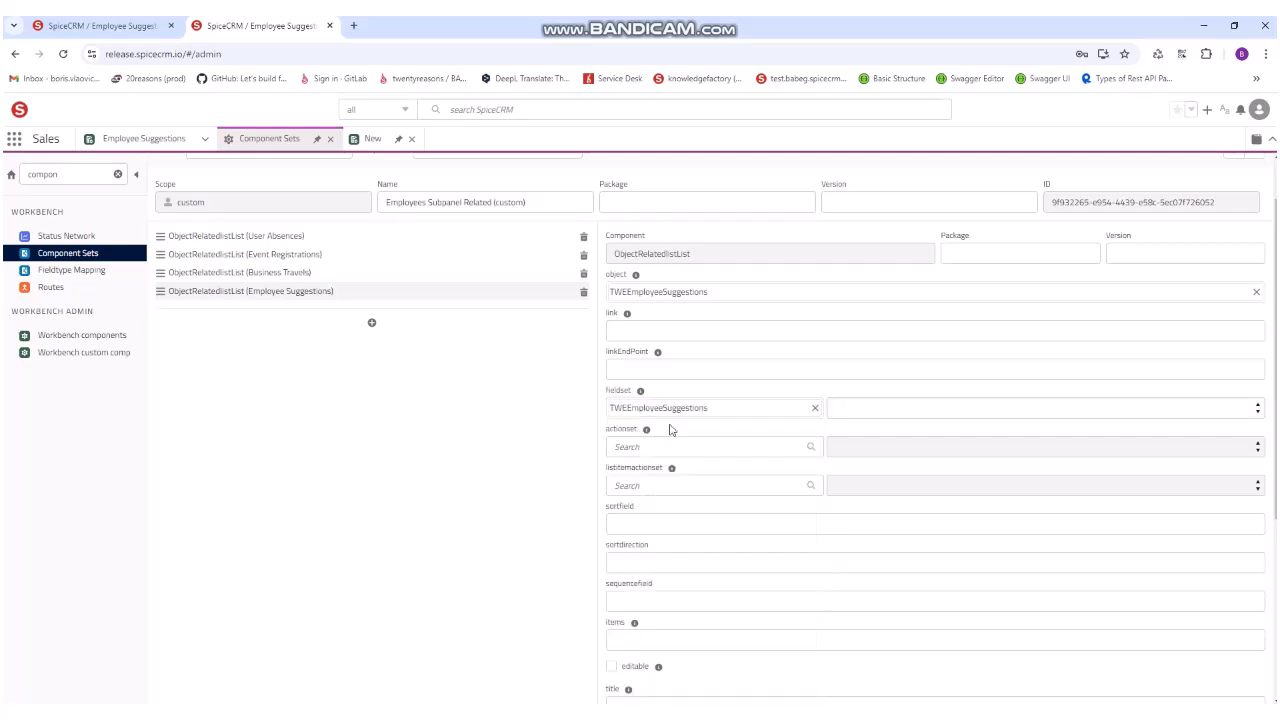
pyautogui.click(900, 417)
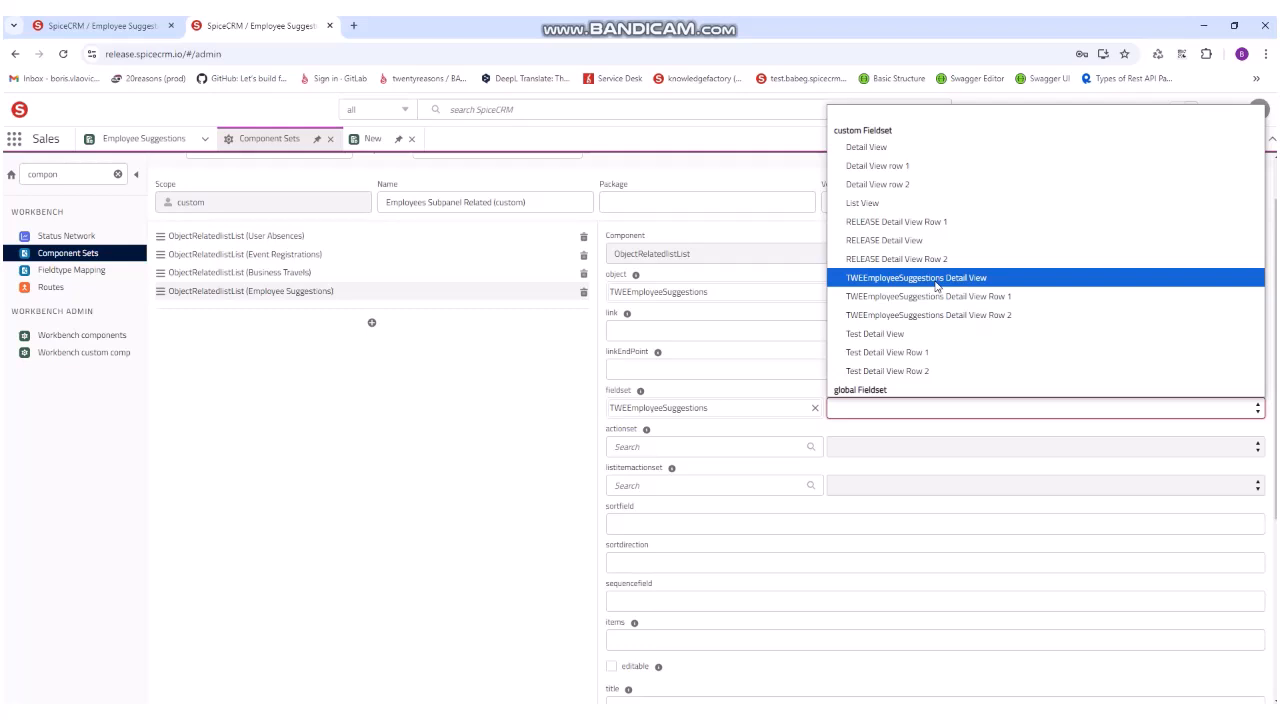
pyautogui.click(915, 204)
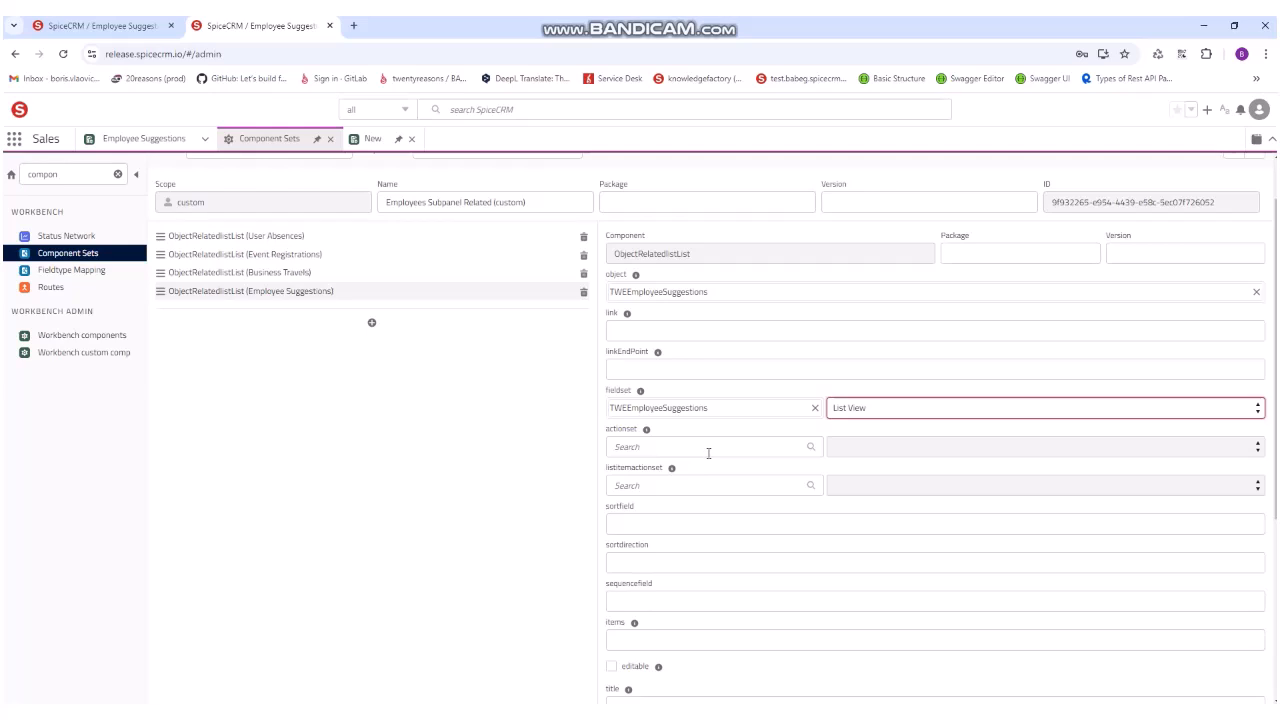
# - Set the component's actionset to the global "Subpanel new only" actionset of module *
pyautogui.click(708, 447)
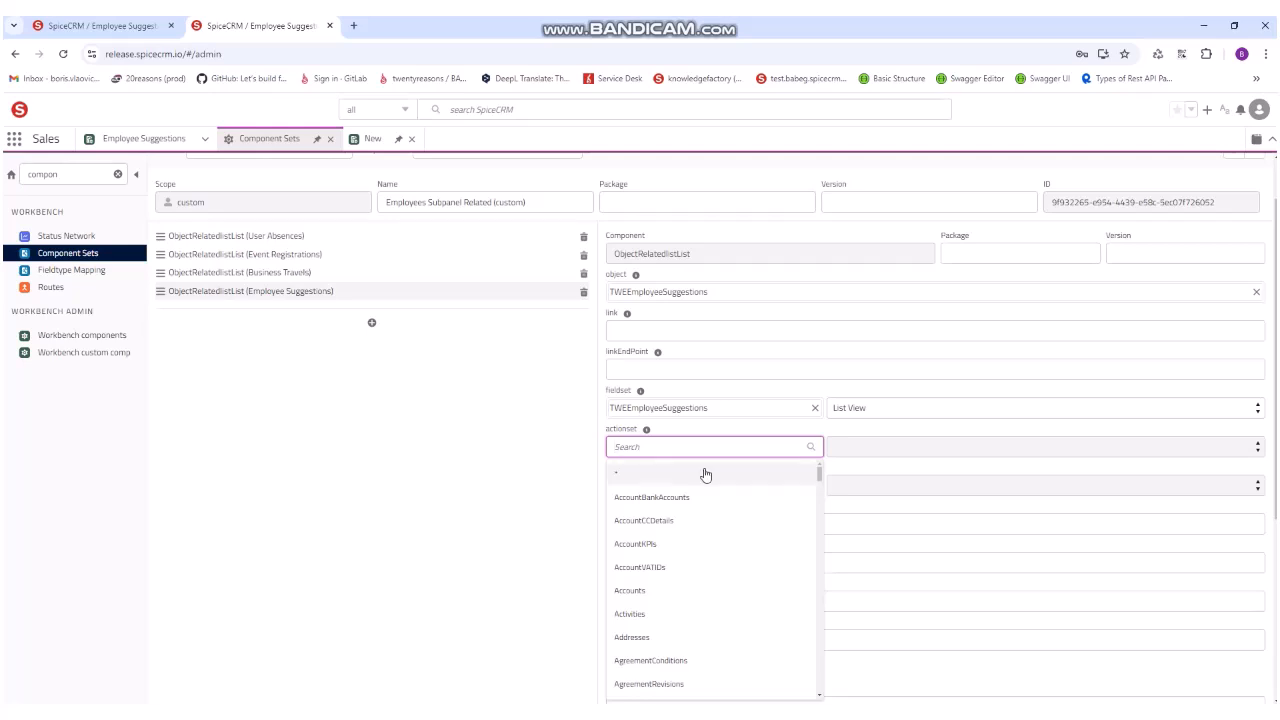
pyautogui.click(705, 474)
pyautogui.click(853, 450)
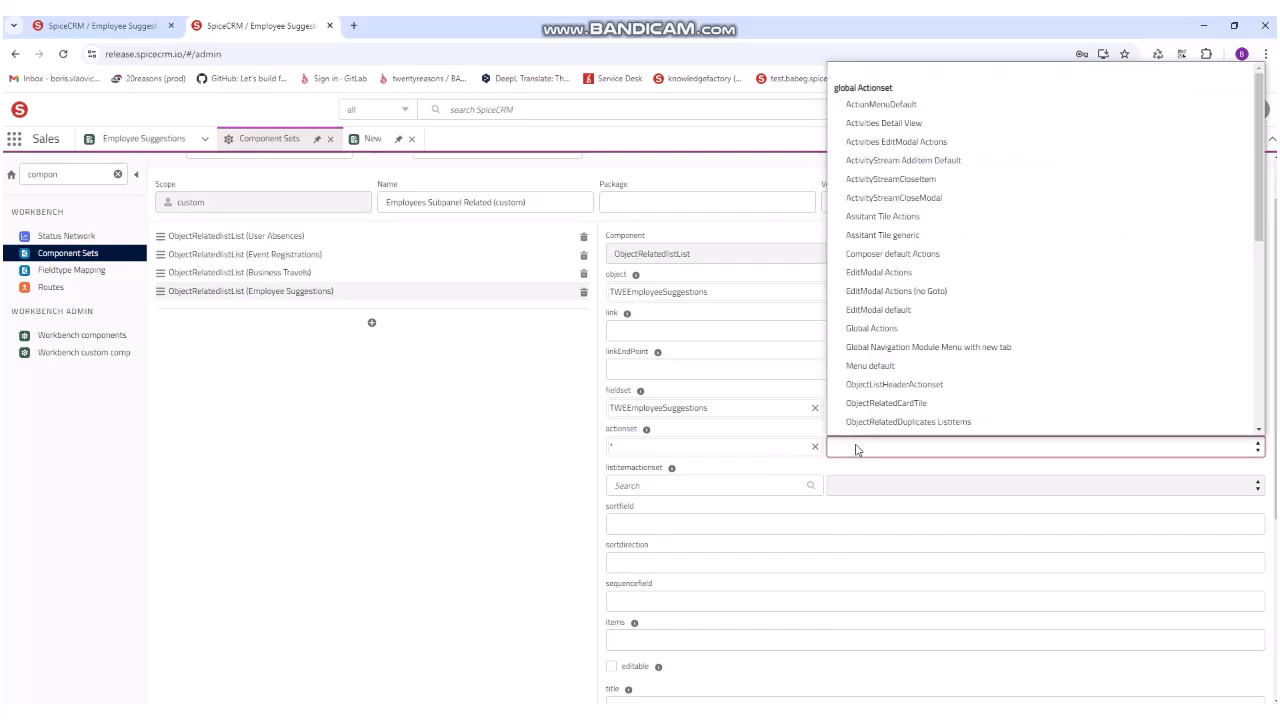
pyautogui.scroll(-3, 972, 308)
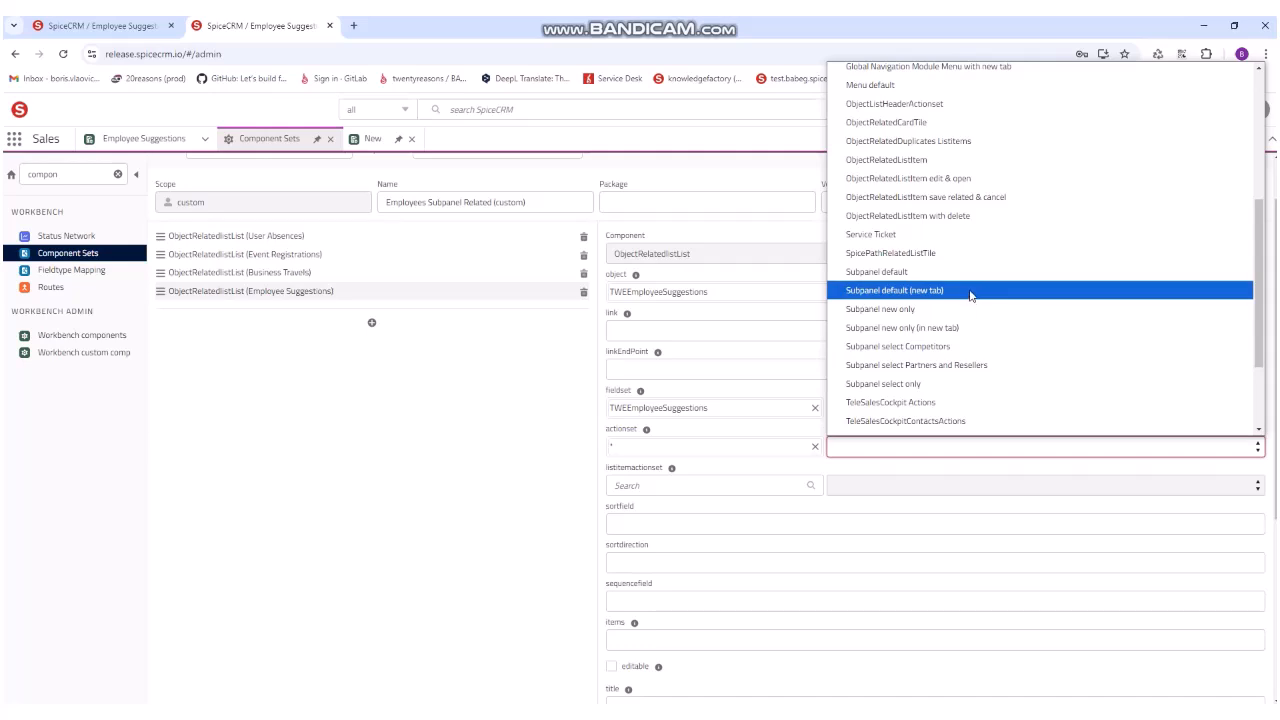
pyautogui.click(966, 311)
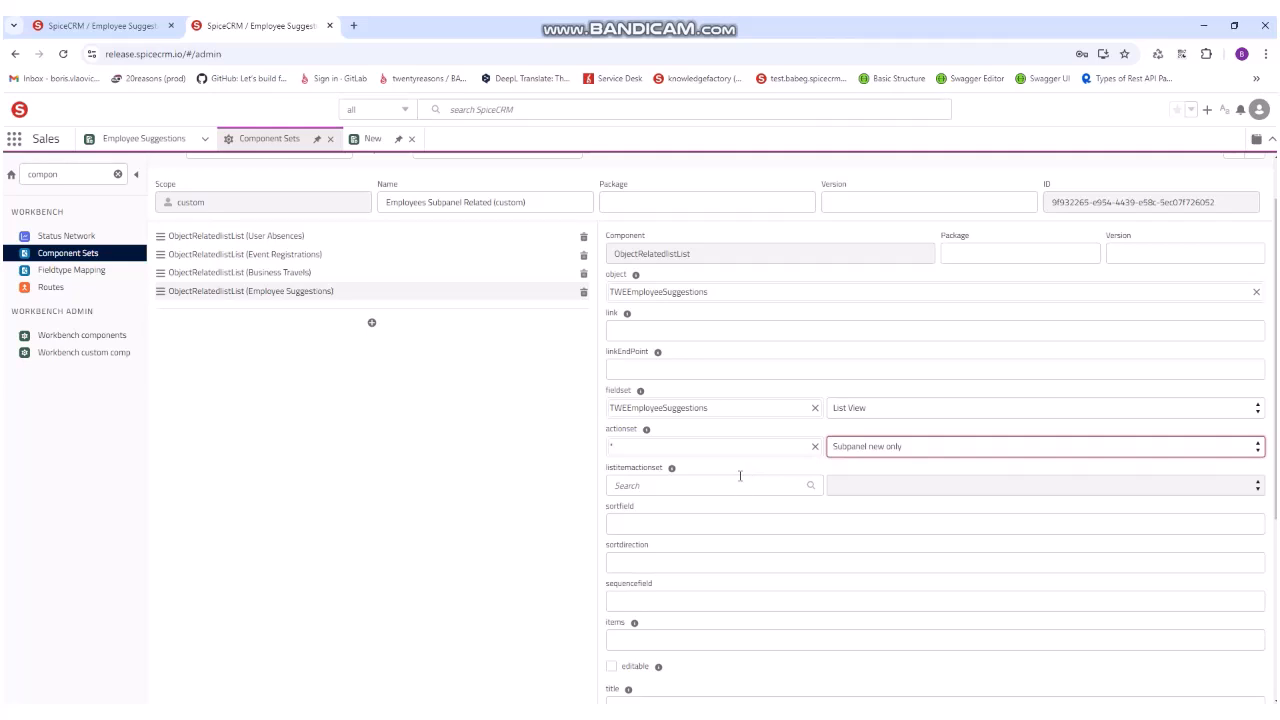
# - Review the component's remaining options from listitemactionset to displaysearch, reading the help for listitemactionset, items and editable
pyautogui.scroll(-3, 740, 476)
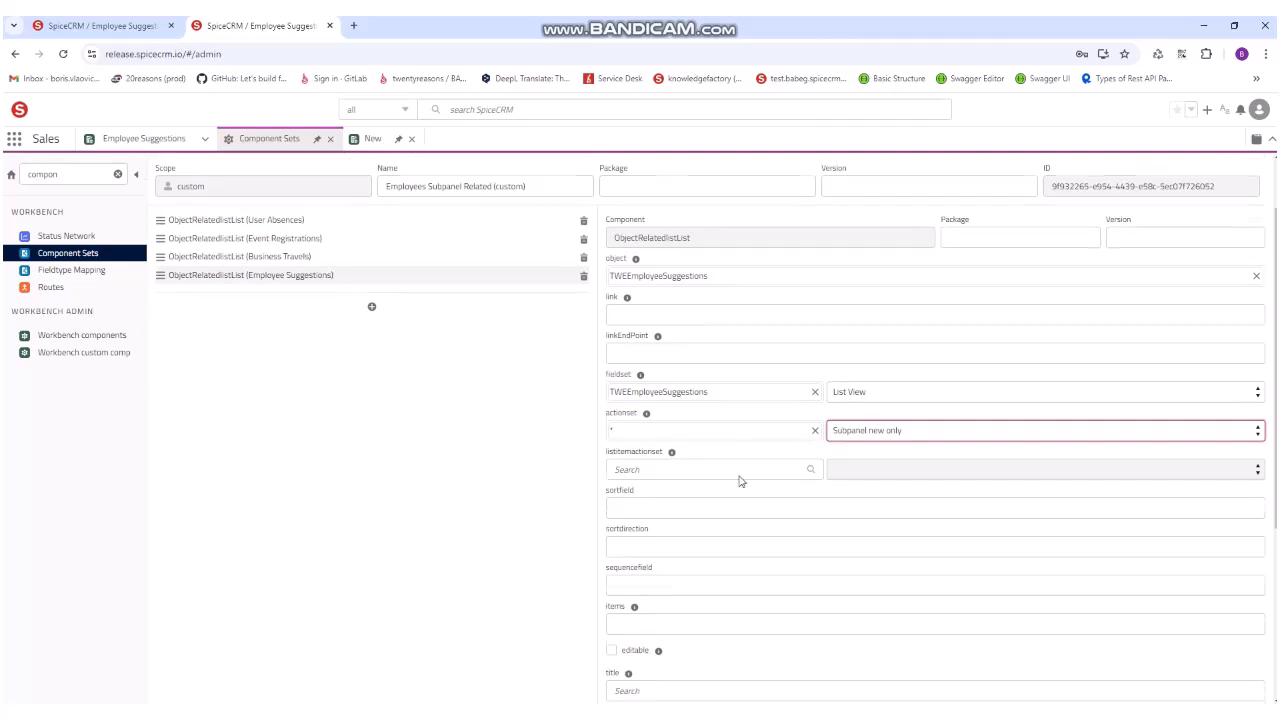
pyautogui.scroll(-1, 743, 471)
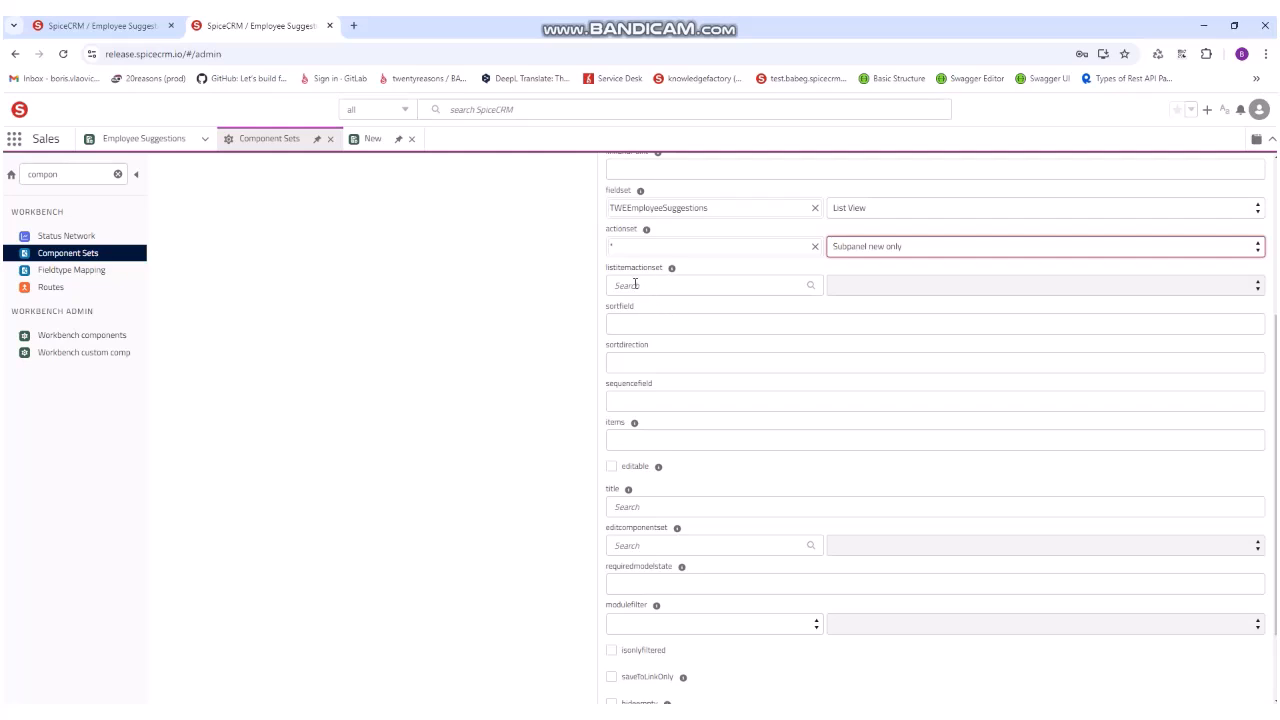
pyautogui.moveTo(673, 271)
pyautogui.scroll(-1, 646, 329)
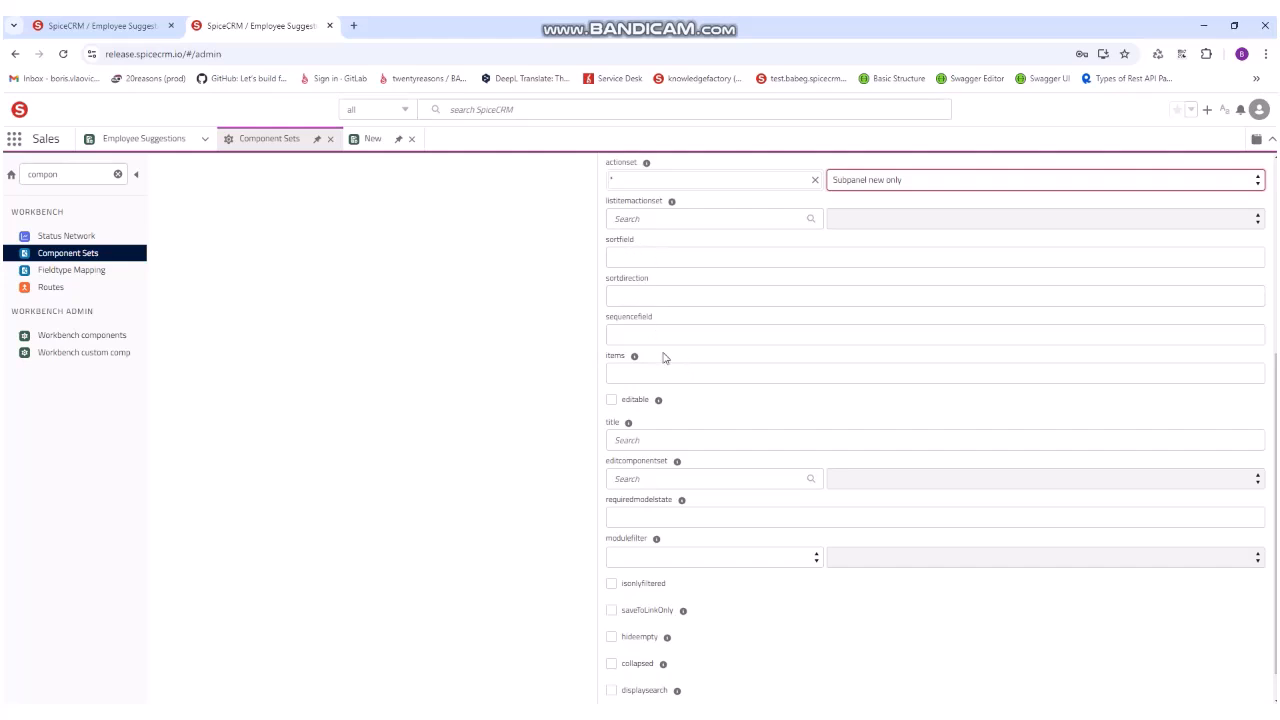
pyautogui.moveTo(635, 360)
pyautogui.moveTo(659, 408)
pyautogui.scroll(-1, 650, 431)
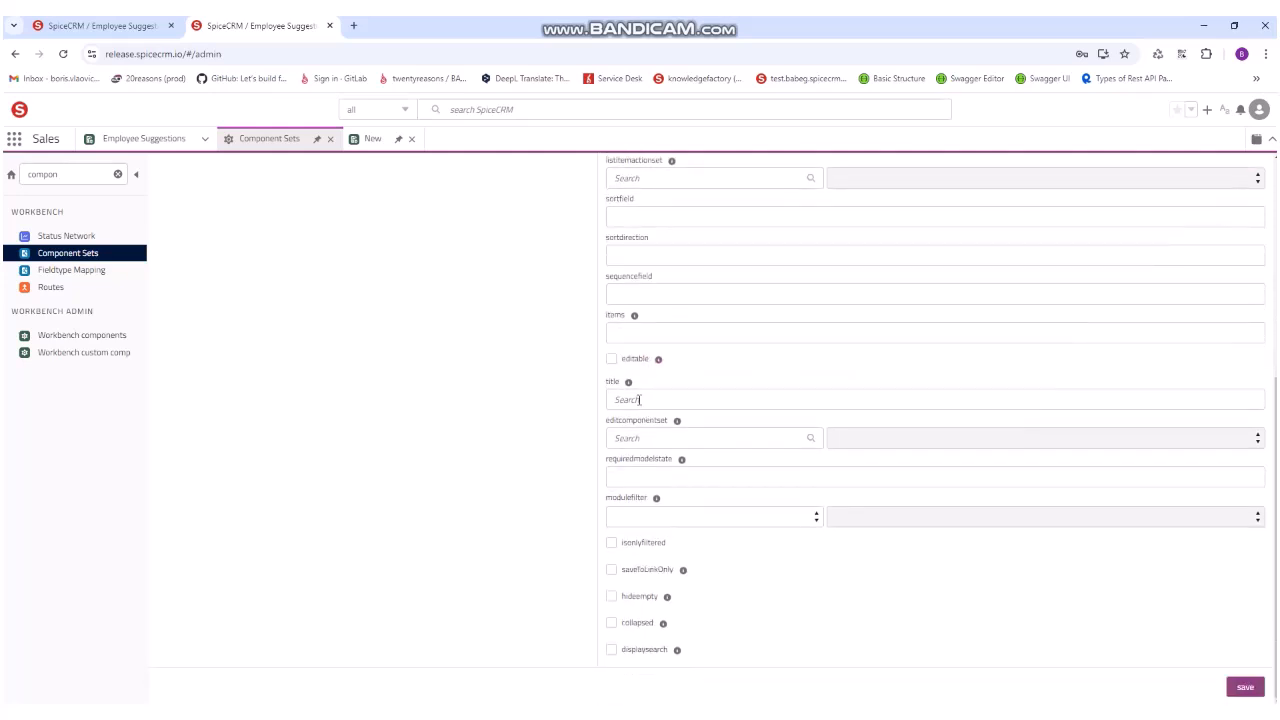
# - Read the help for title, requiredmodelstate and modulefilter, and save the component set with the configured related list
pyautogui.moveTo(628, 390)
pyautogui.moveTo(683, 463)
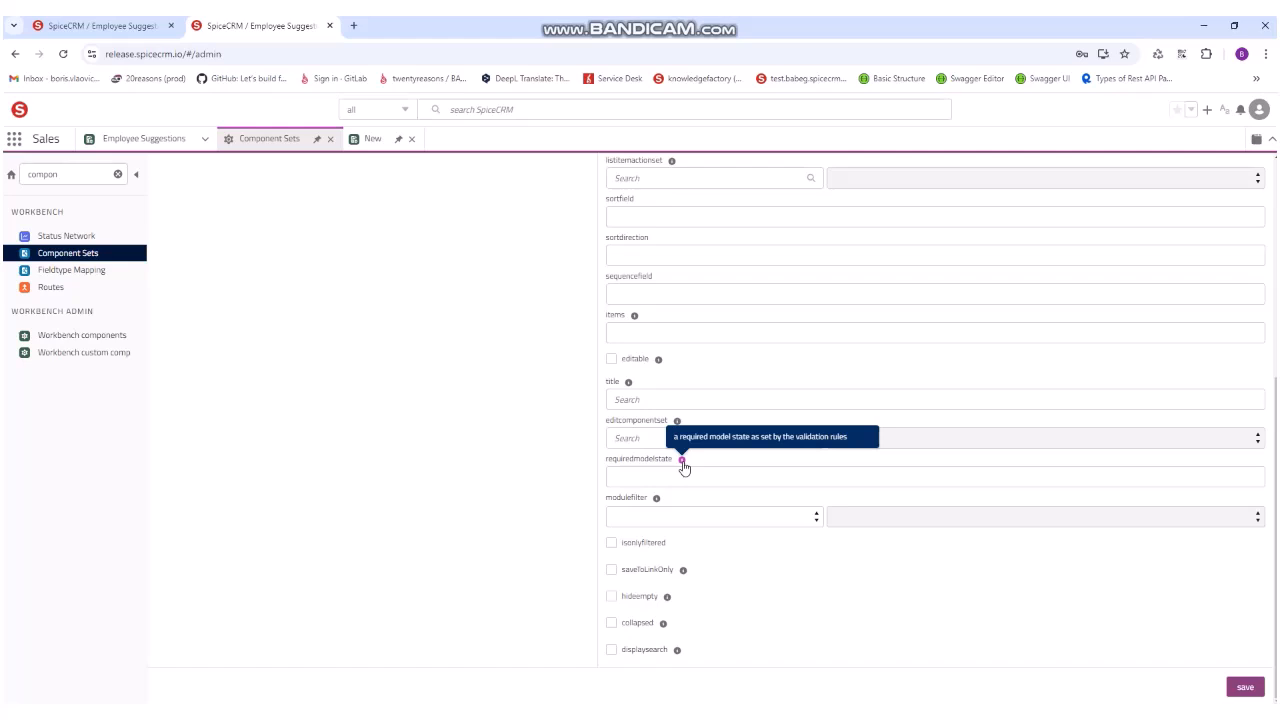
pyautogui.moveTo(657, 505)
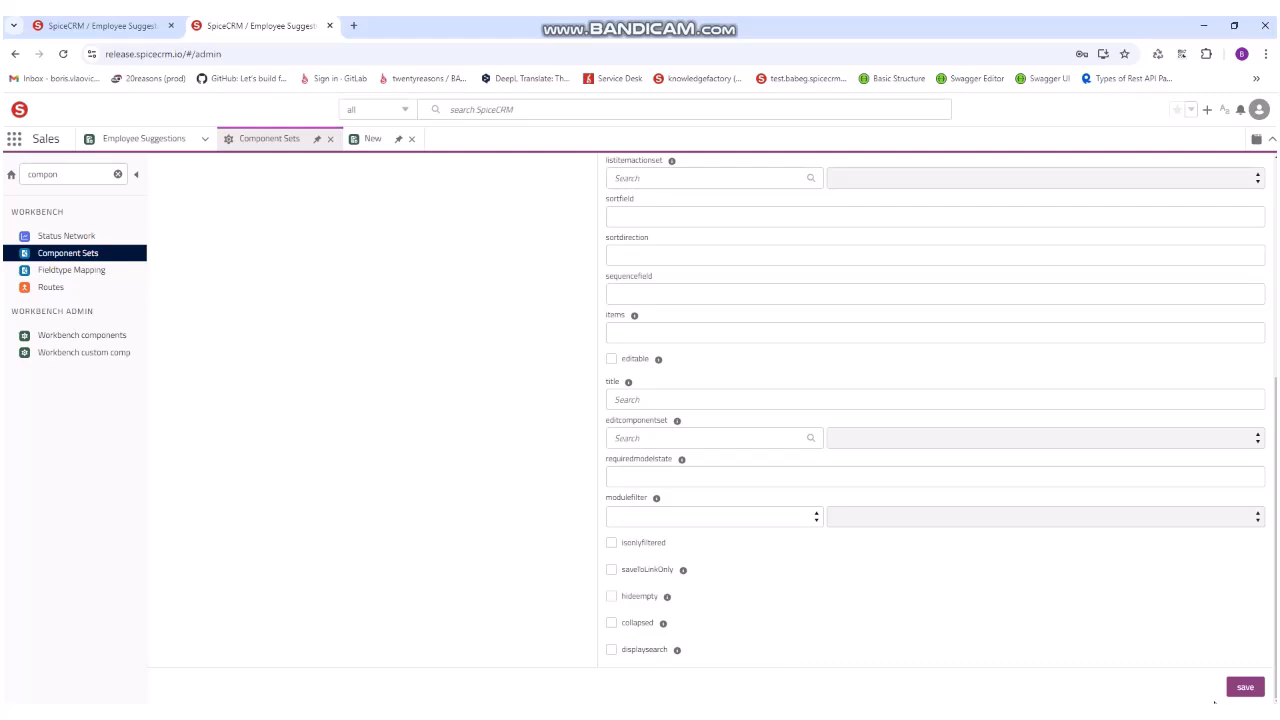
pyautogui.click(1246, 691)
# - Find and open the Module Configuration in the administration area and select the Employees module
pyautogui.click(118, 174)
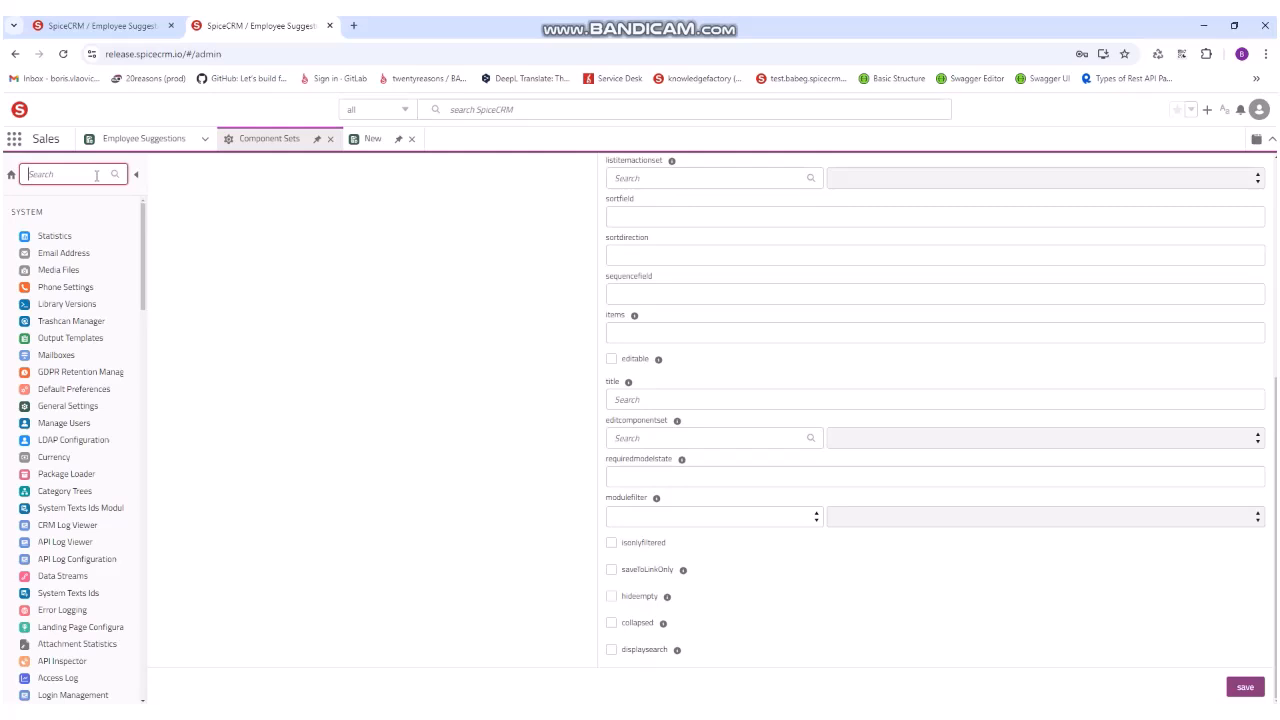
pyautogui.write('module con')
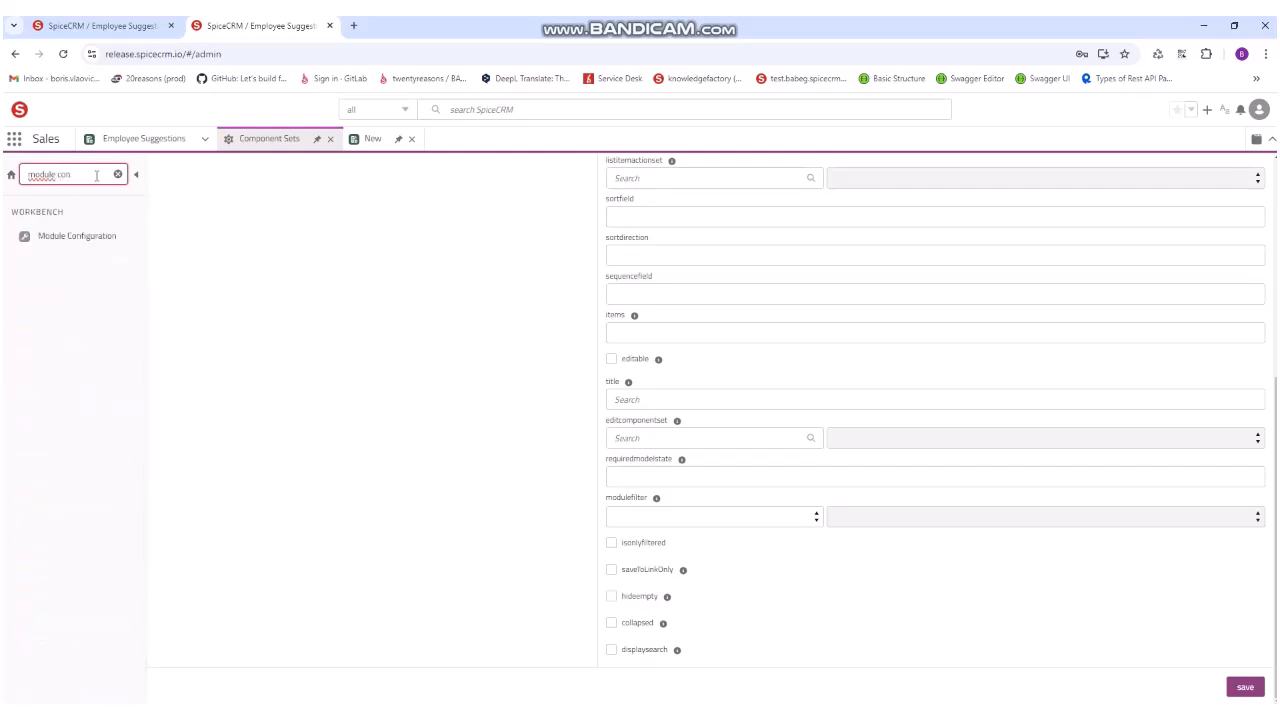
pyautogui.click(114, 236)
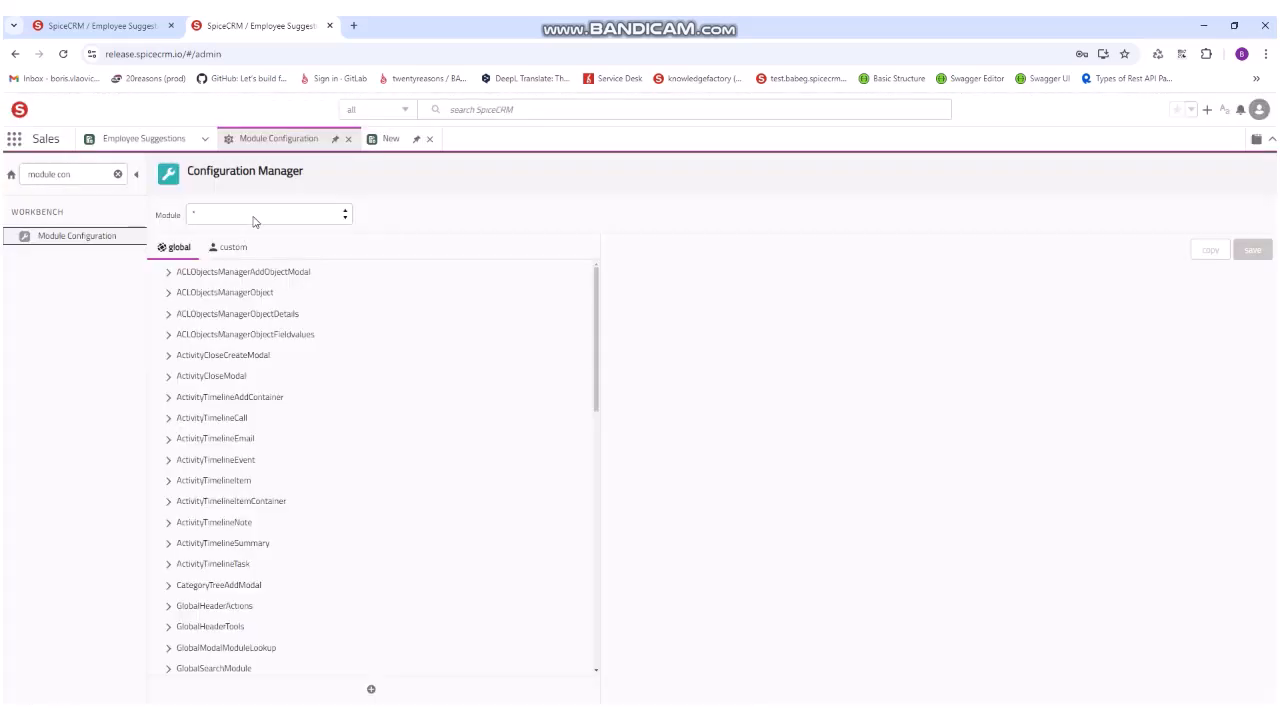
pyautogui.click(252, 216)
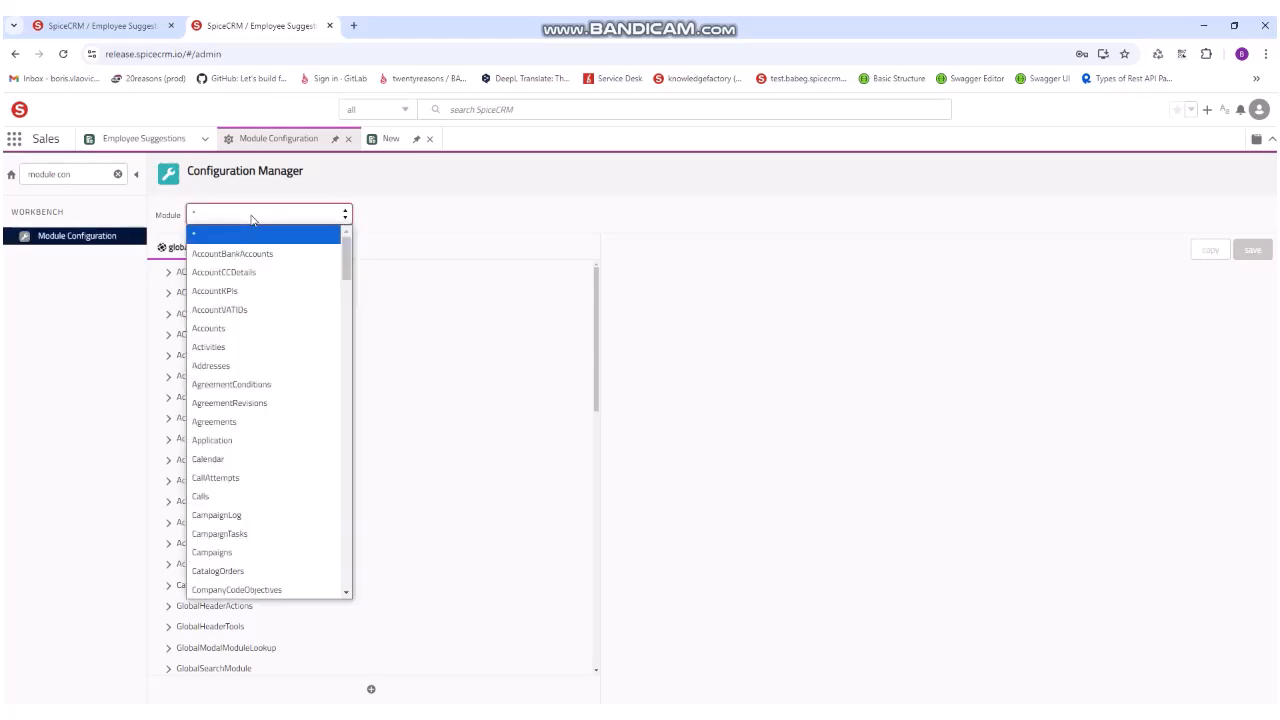
pyautogui.write('e')
pyautogui.write('m')
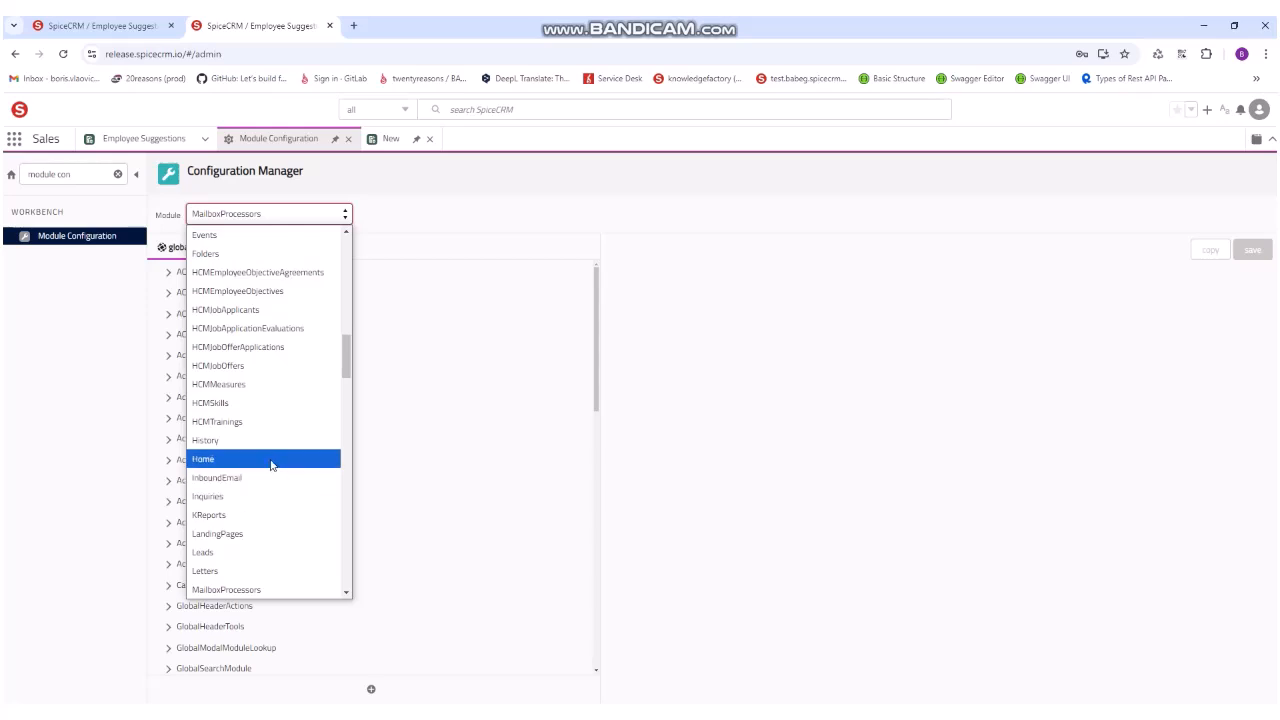
pyautogui.scroll(2, 271, 462)
pyautogui.click(242, 282)
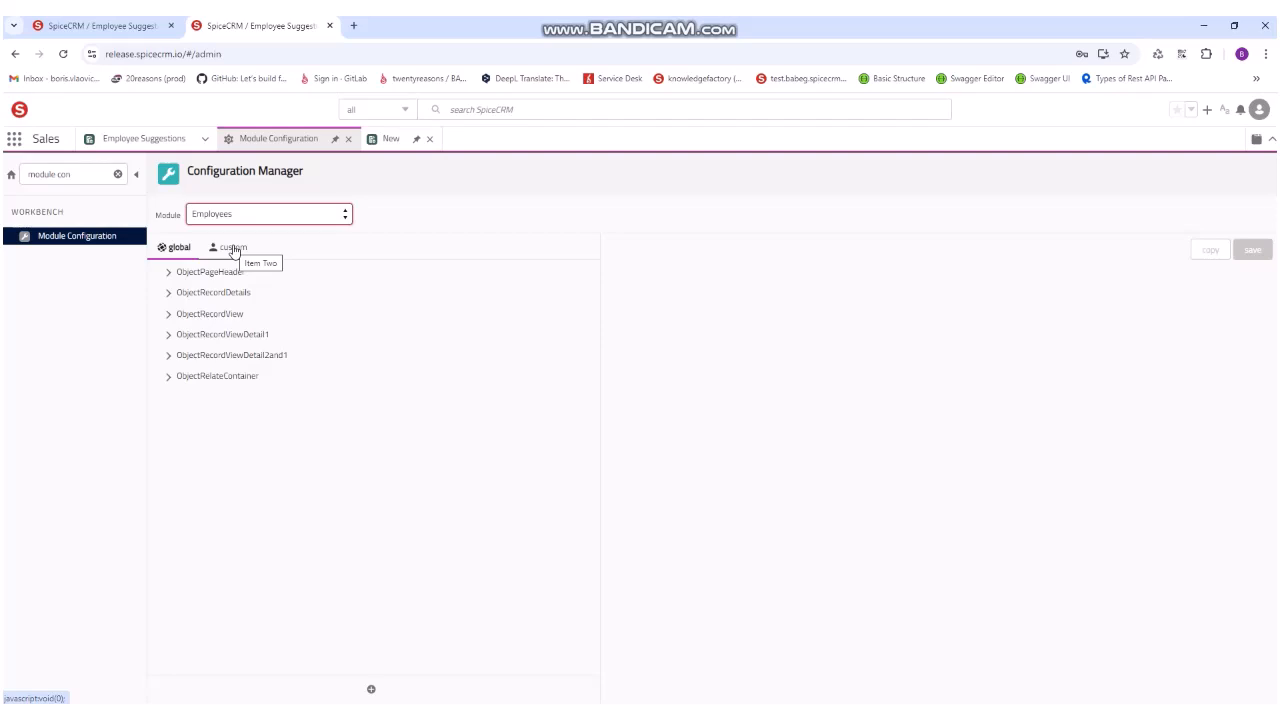
# - Set the componentset of the custom ObjectRelateContainer configuration to Employees Subpanel Related (custom)
pyautogui.click(233, 250)
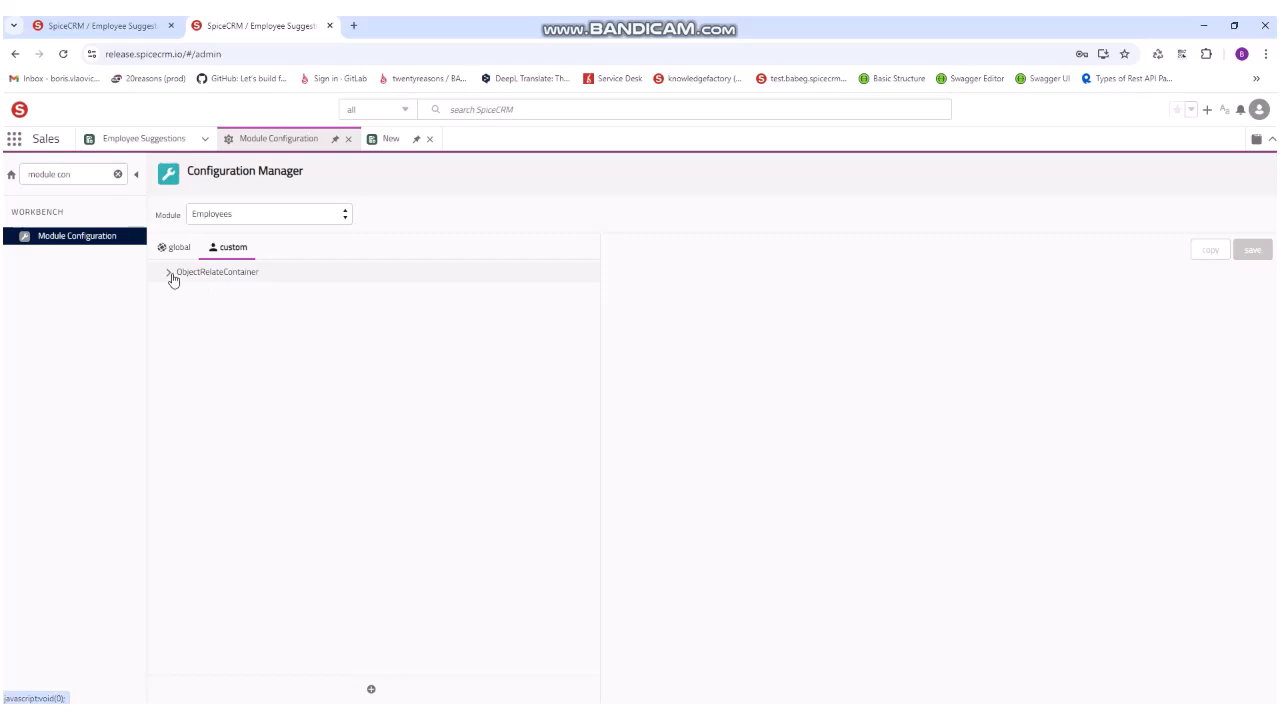
pyautogui.click(168, 274)
pyautogui.click(182, 292)
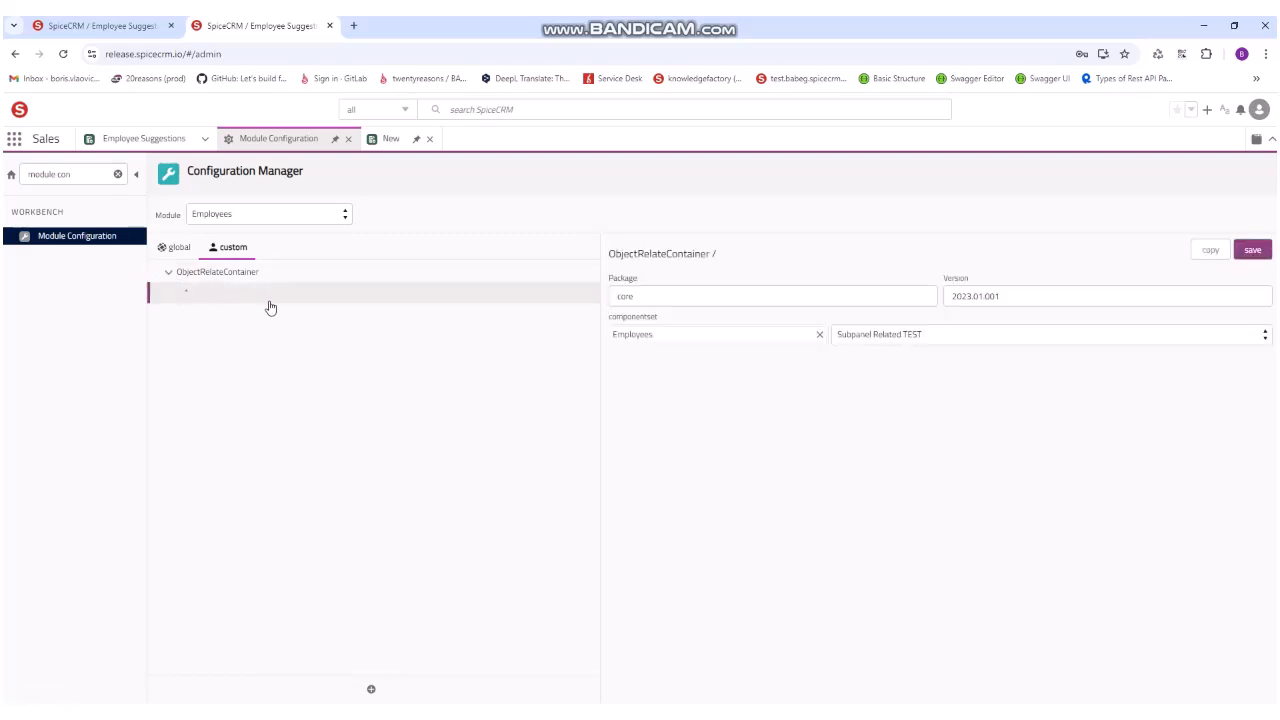
pyautogui.click(937, 343)
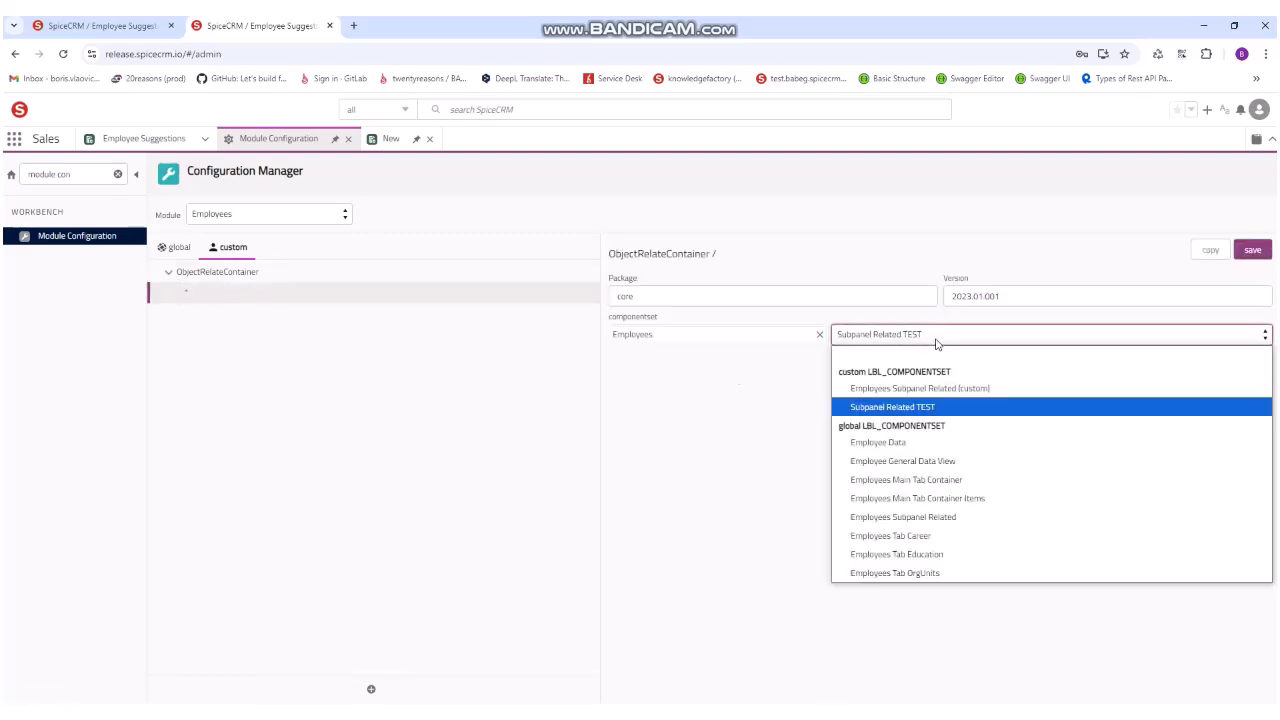
pyautogui.click(903, 390)
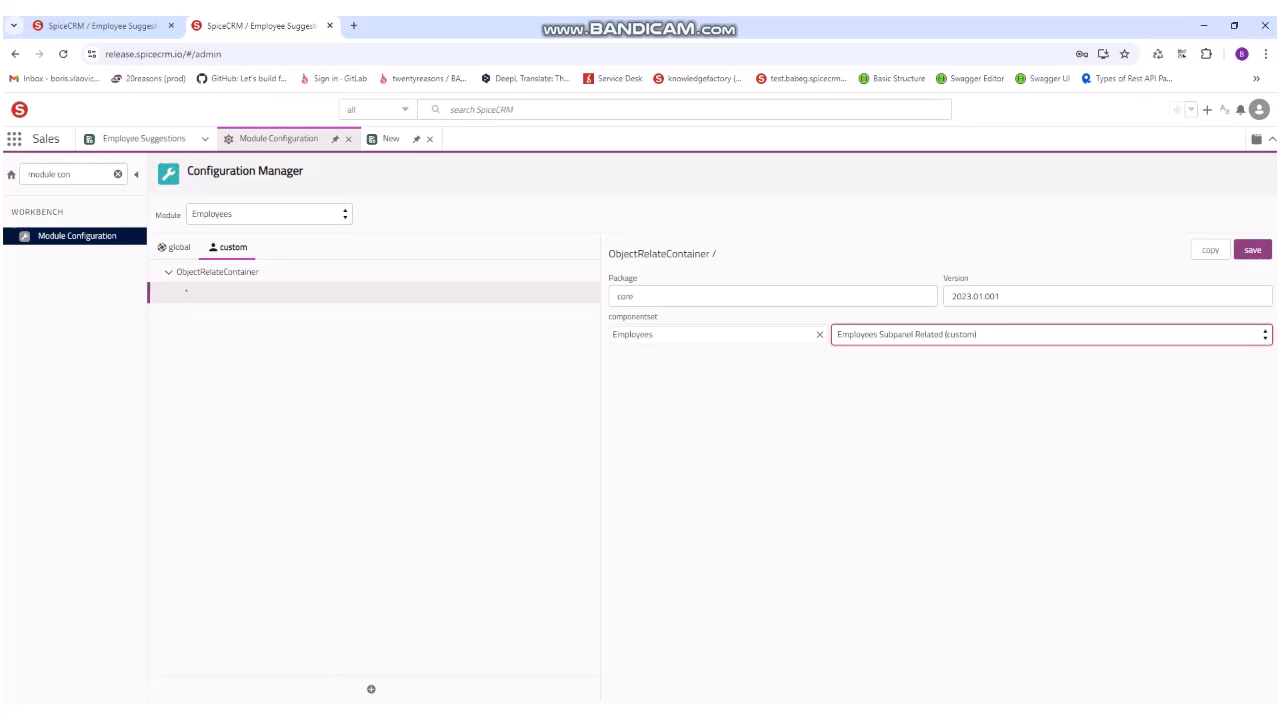
# - View the Add component dialog for custom Employees configurations, cancel it, and save the ObjectRelateContainer configuration
pyautogui.click(371, 691)
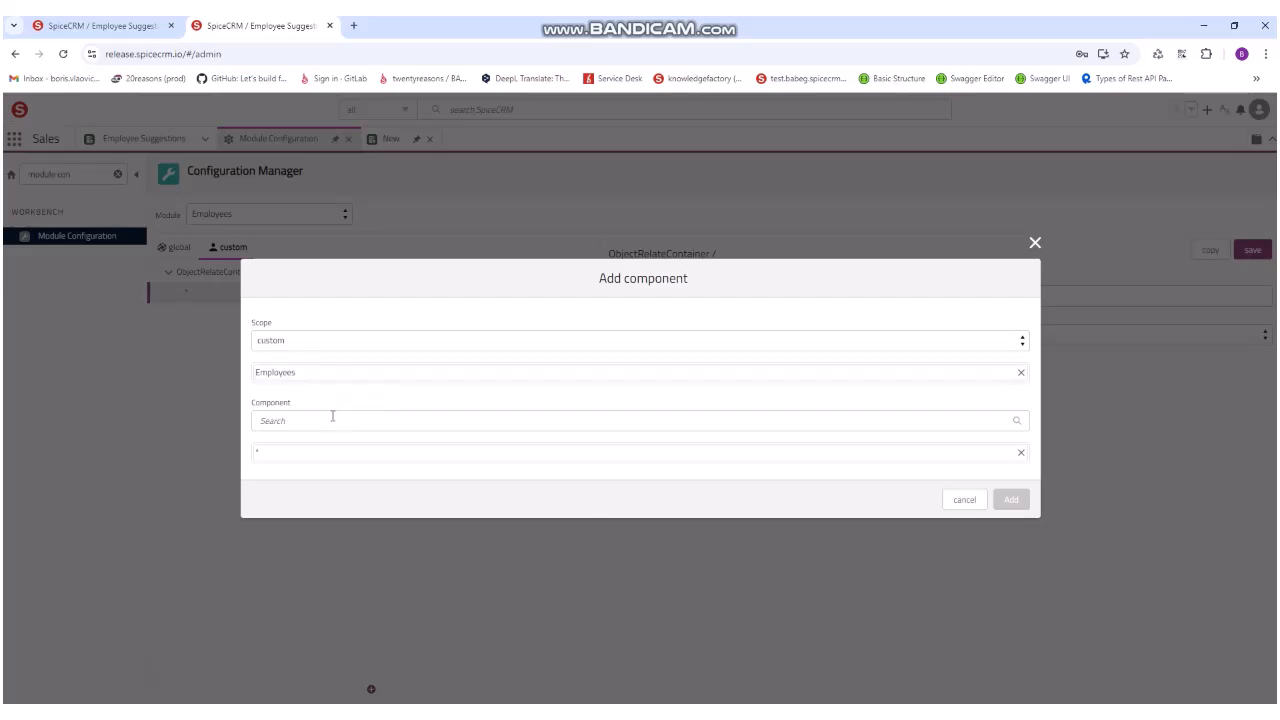
pyautogui.click(962, 500)
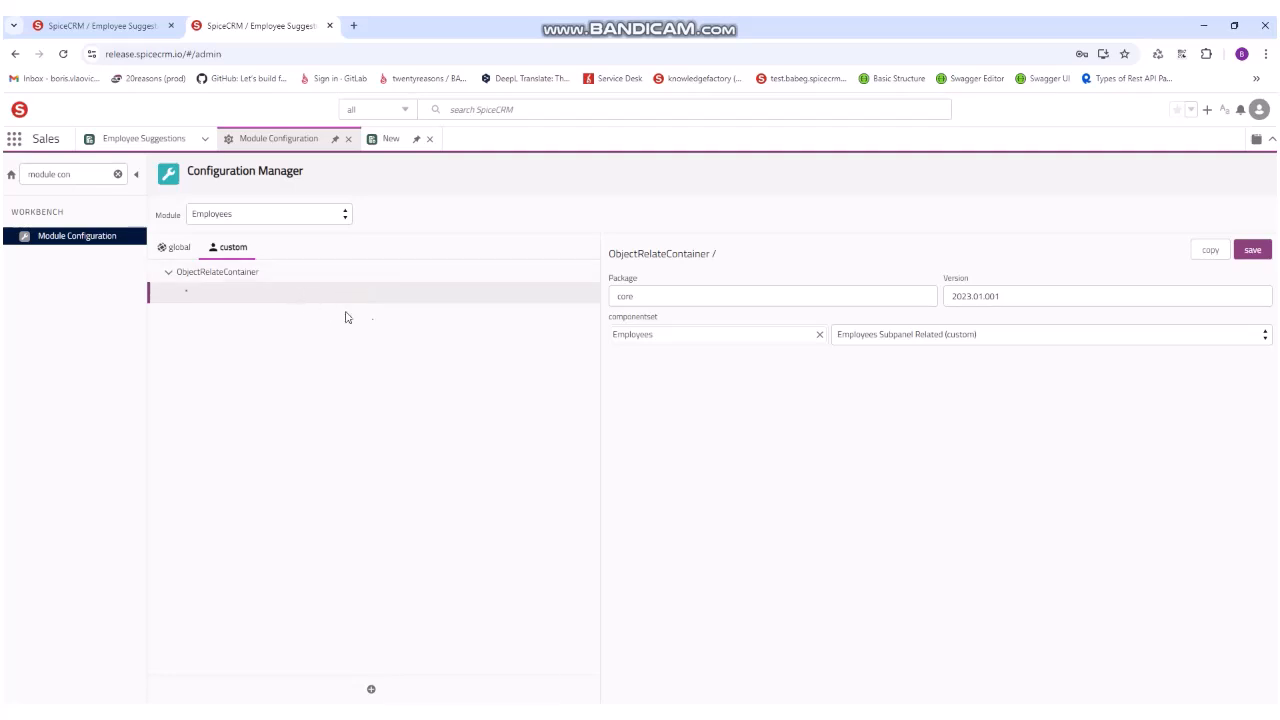
pyautogui.click(1264, 254)
# - Find the Employees module in the App Launcher and open its list of employees
pyautogui.moveTo(97, 152)
pyautogui.click(15, 139)
pyautogui.write('emplo')
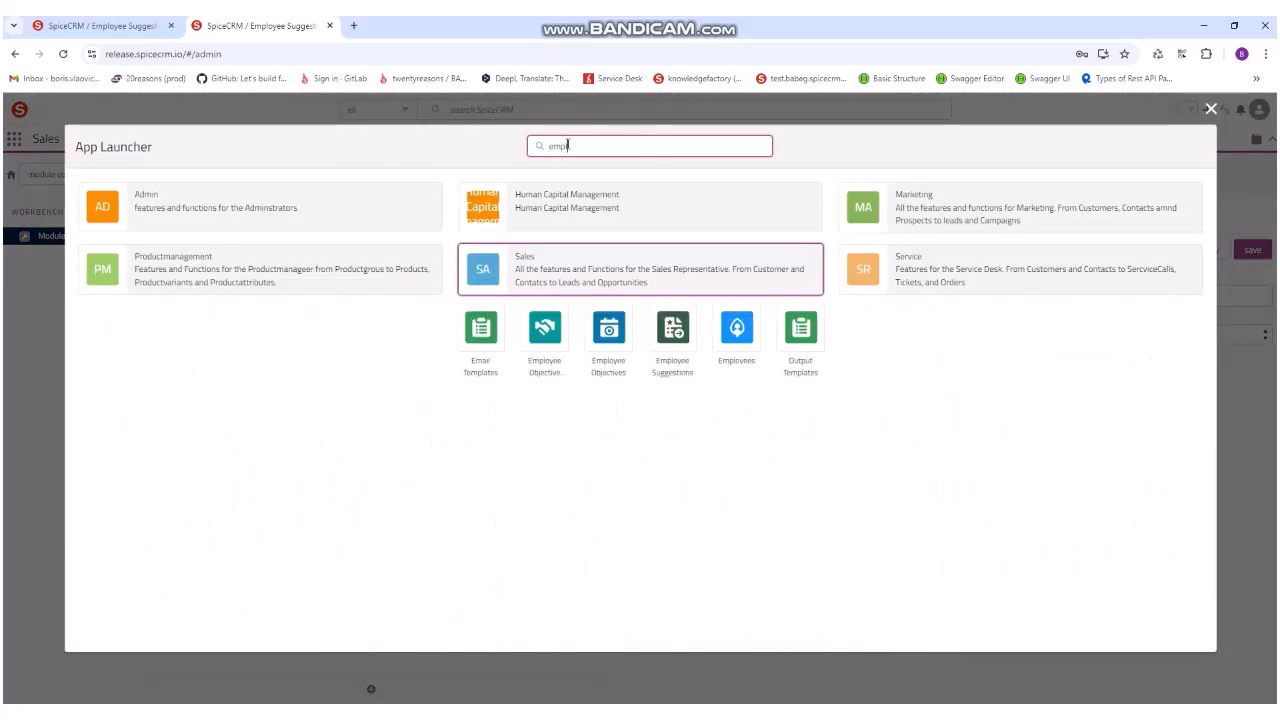
pyautogui.click(739, 340)
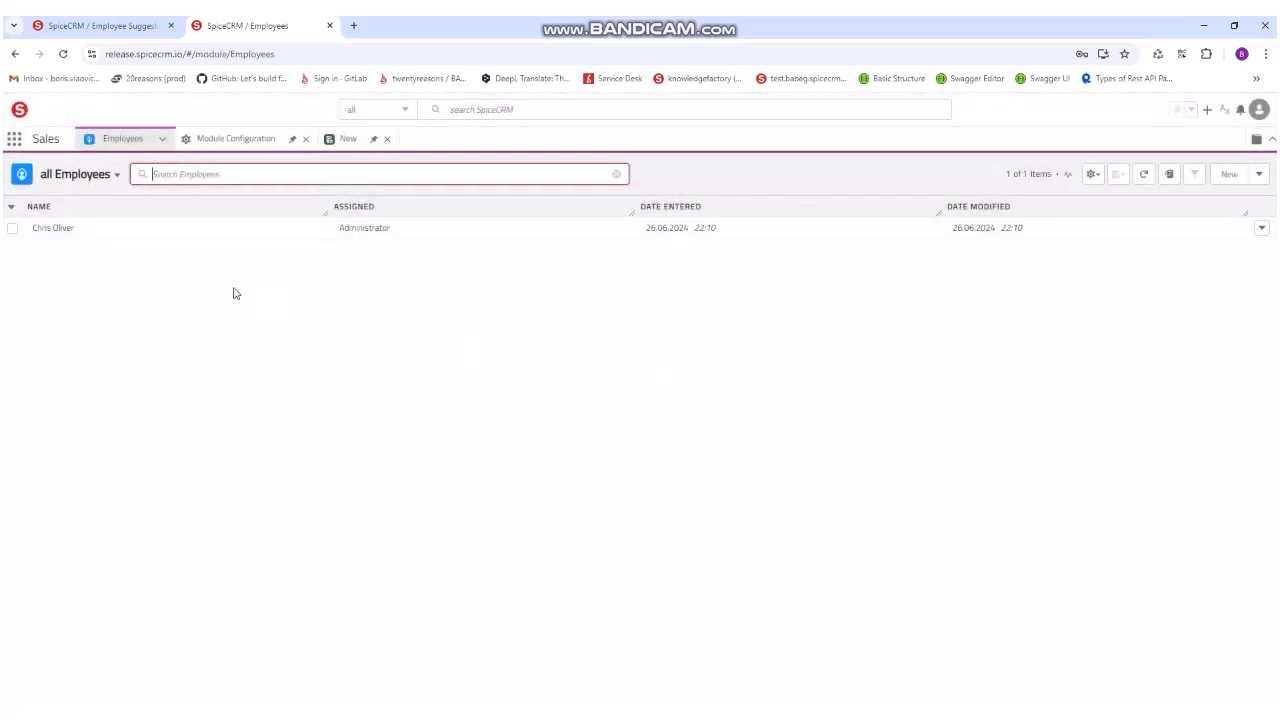
# - Open the listed employee's related records, view the new-record form of the Suggestions subpanel and close it without saving
pyautogui.click(59, 230)
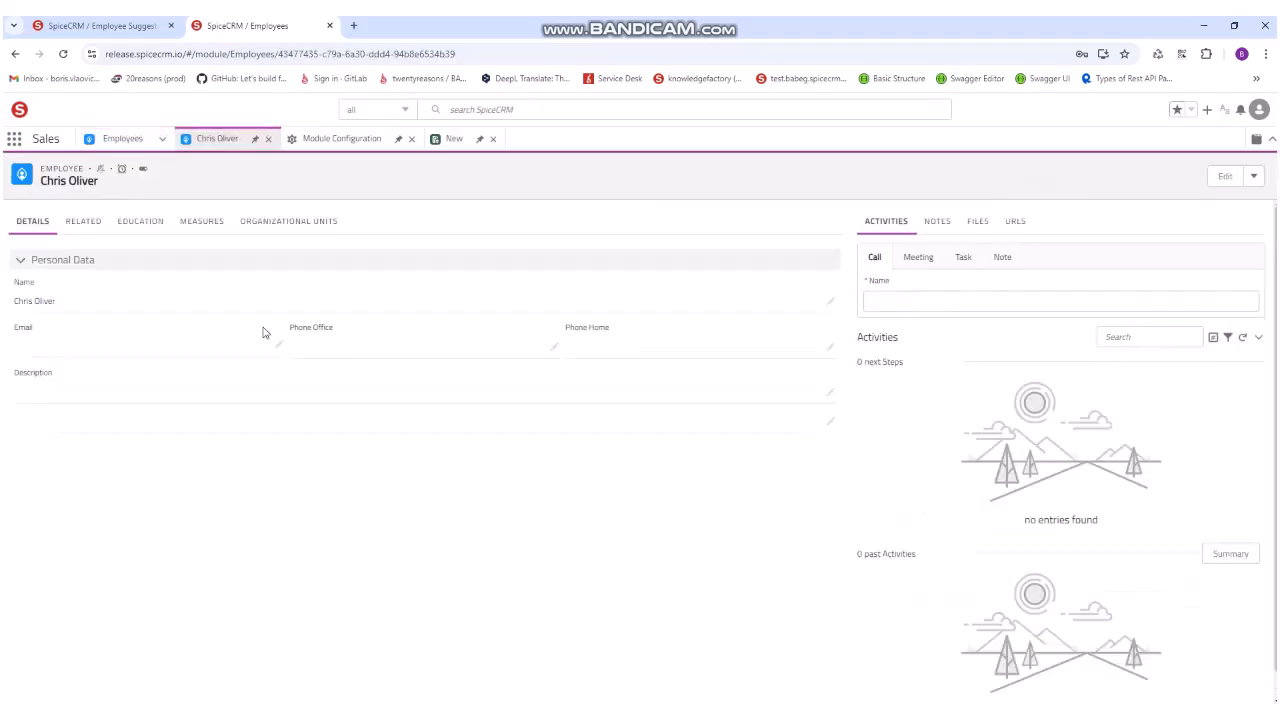
pyautogui.click(88, 232)
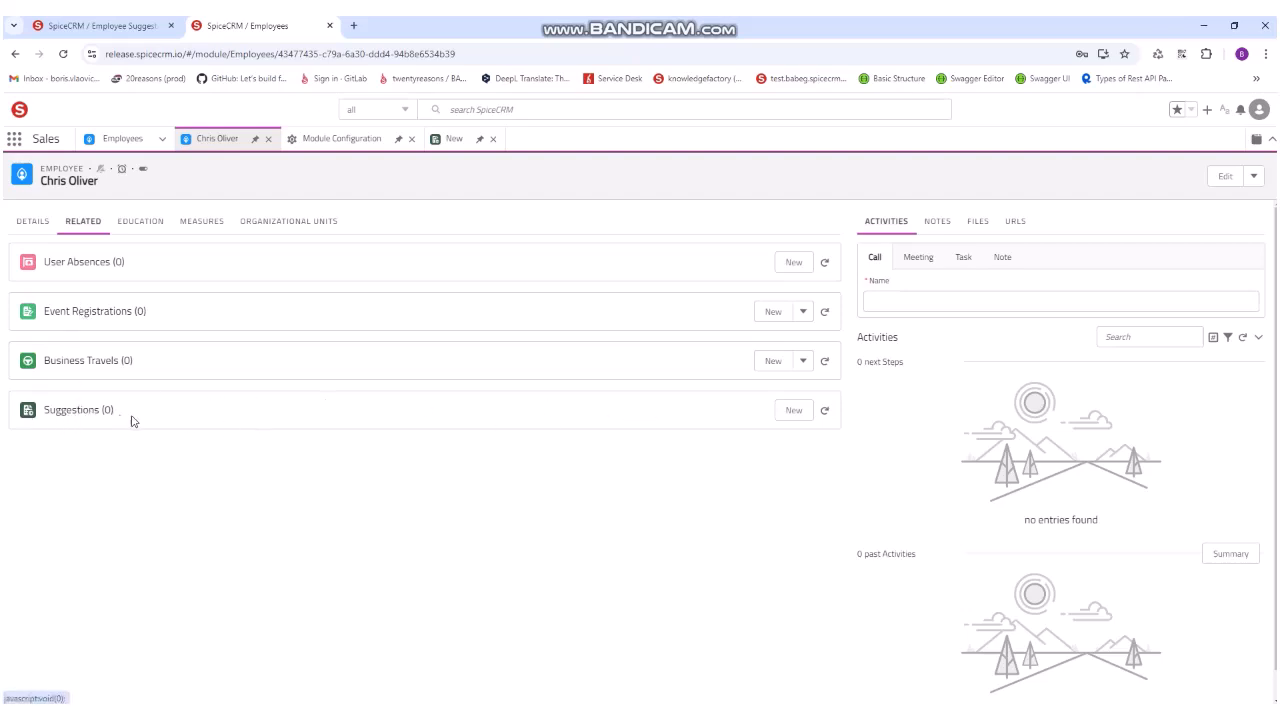
pyautogui.click(786, 418)
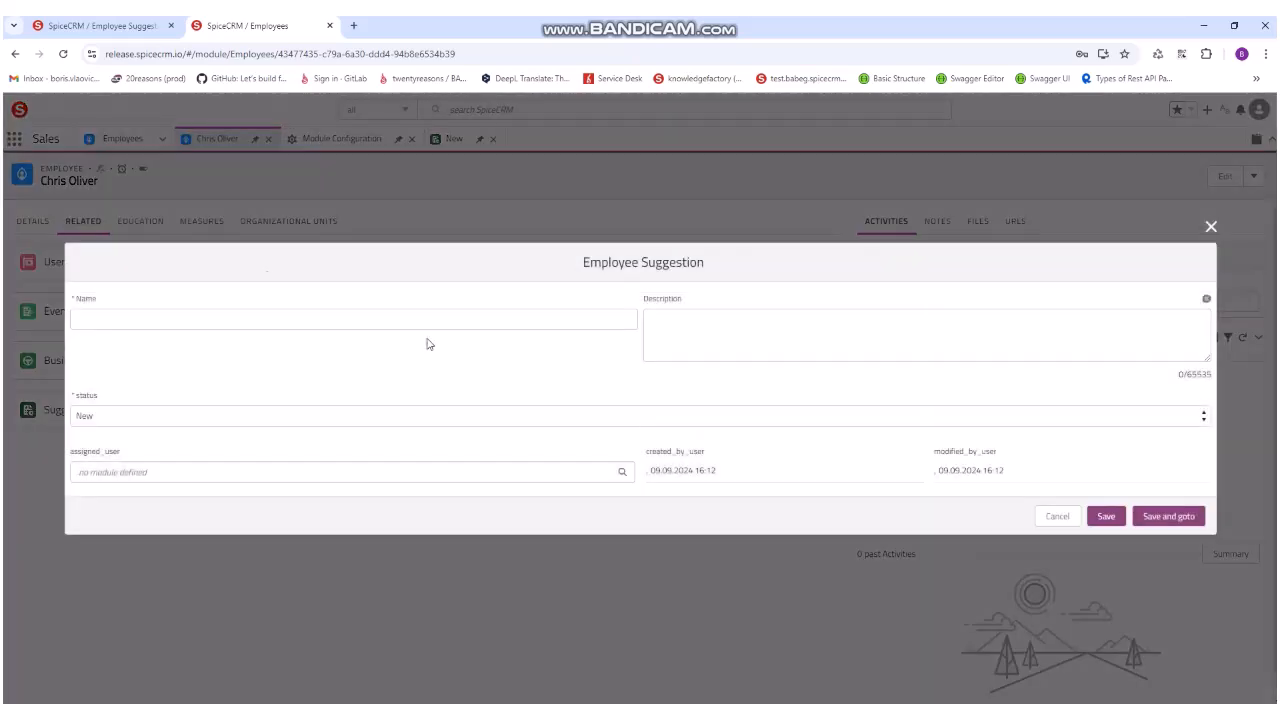
pyautogui.click(1211, 227)
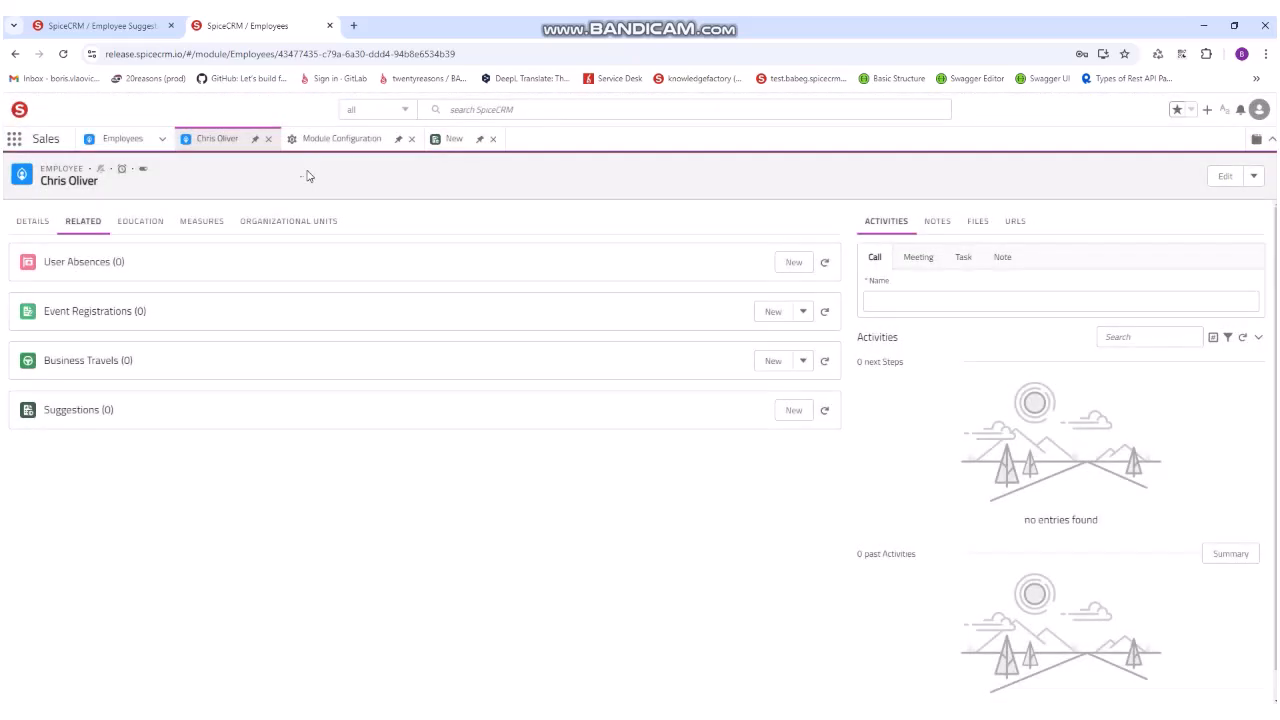